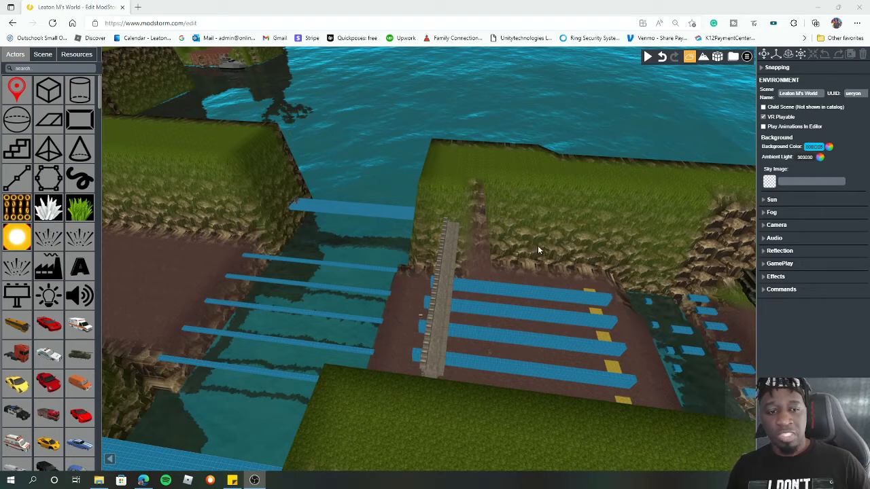
scroll(536, 242, "down", 3)
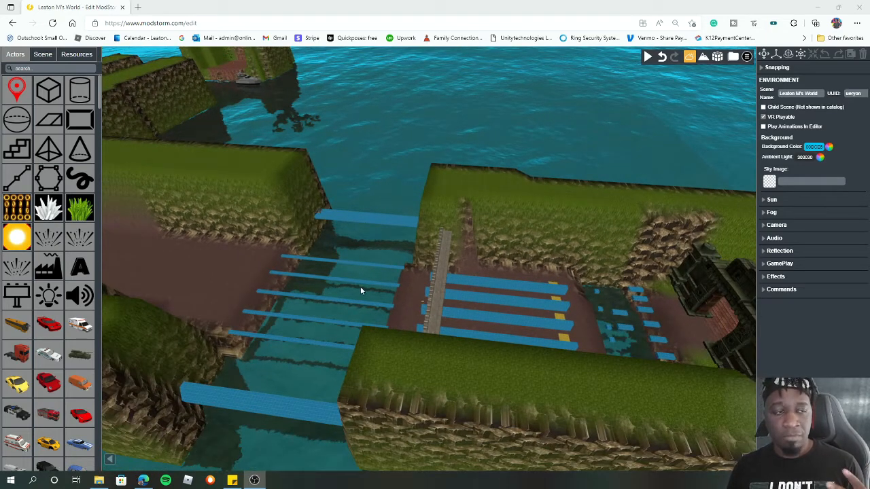
double_click(681, 301)
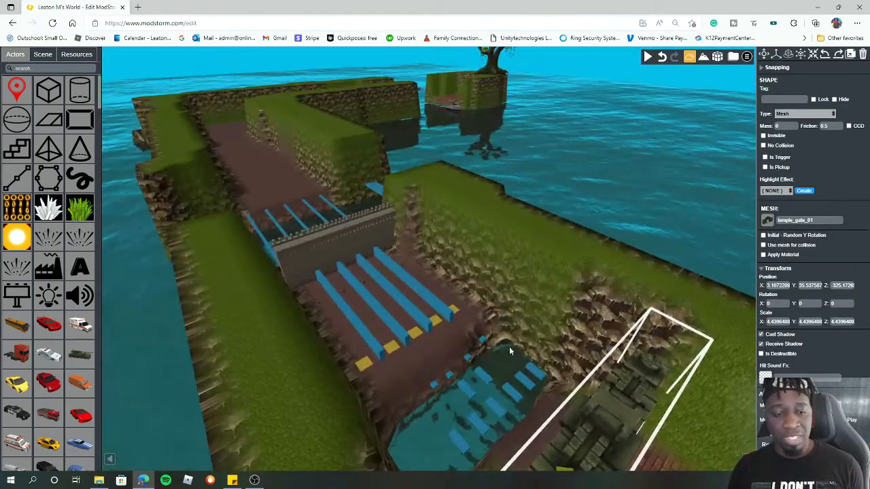
left_click_drag(483, 287, 563, 268)
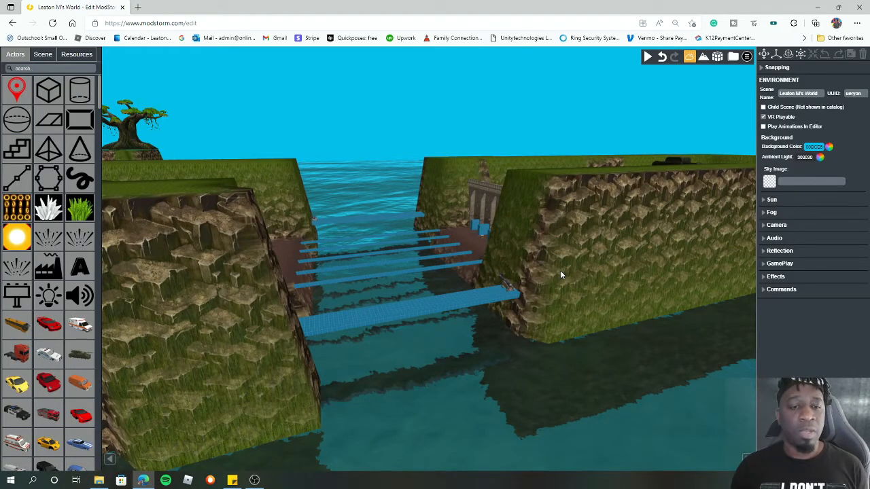
left_click_drag(560, 271, 597, 257)
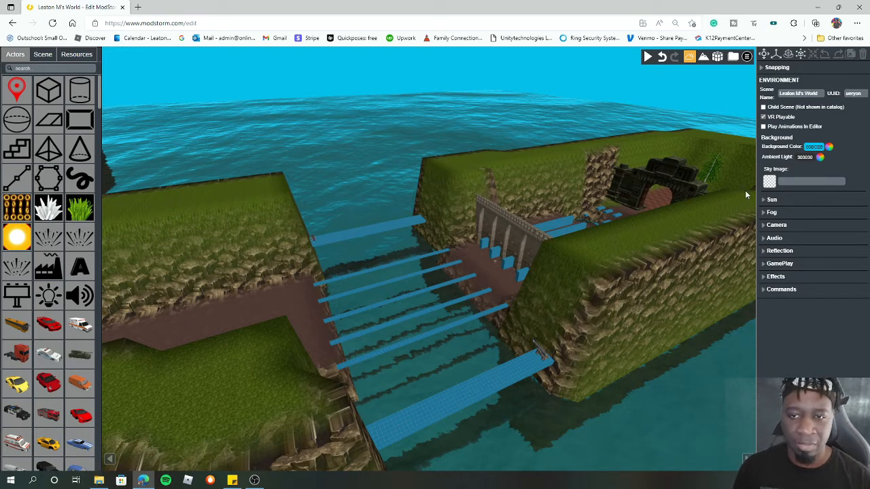
left_click(43, 54)
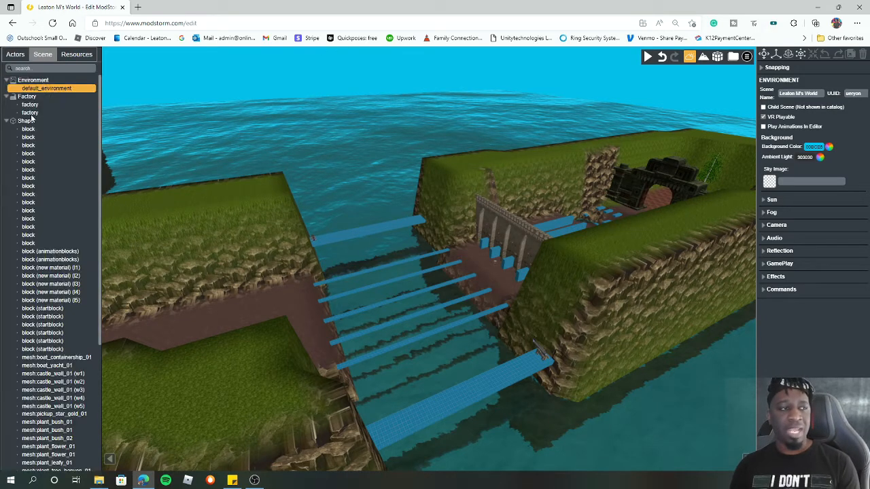
left_click(77, 57)
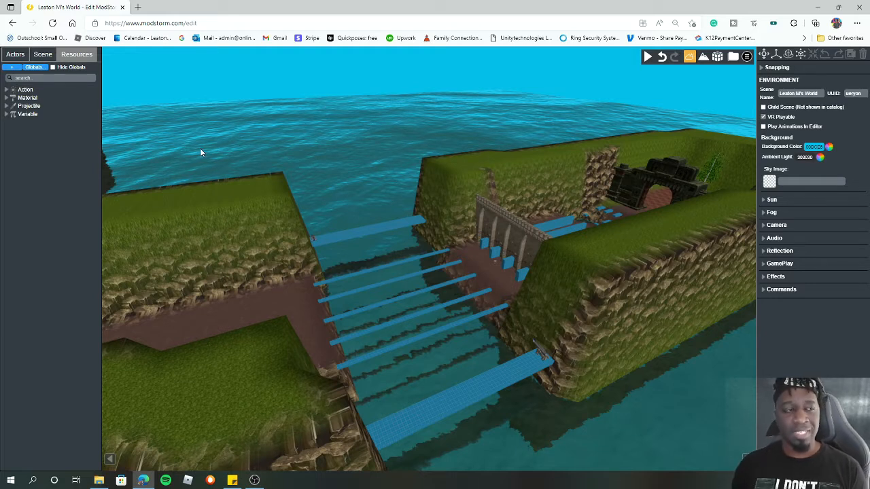
left_click(16, 58)
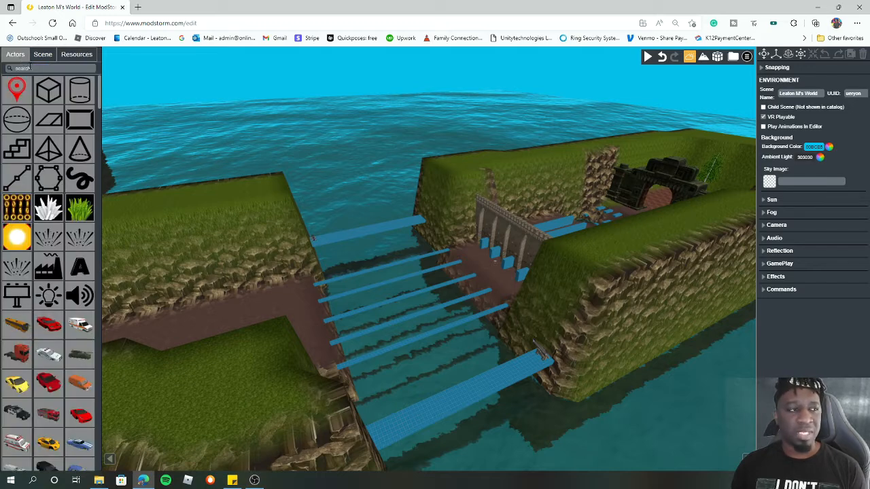
- Add a block to the scene above the water gap and set its depth to 800
left_click_drag(58, 97, 384, 188)
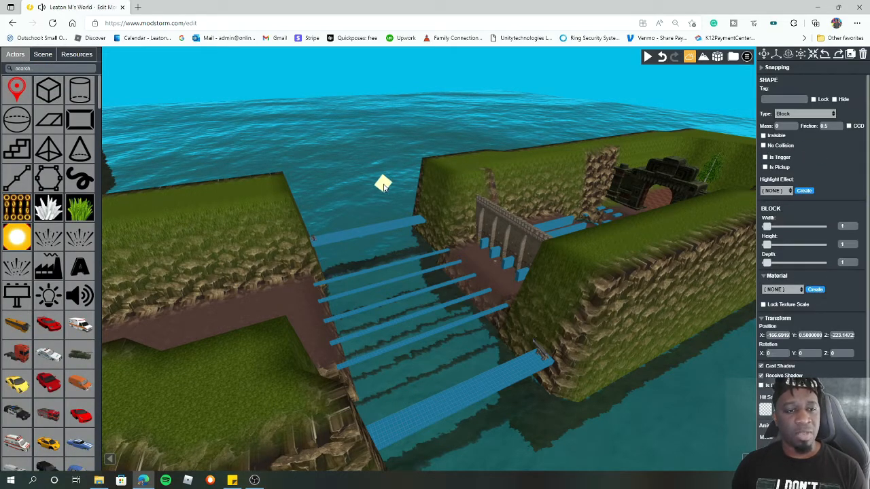
left_click(847, 263)
key("BackSpace")
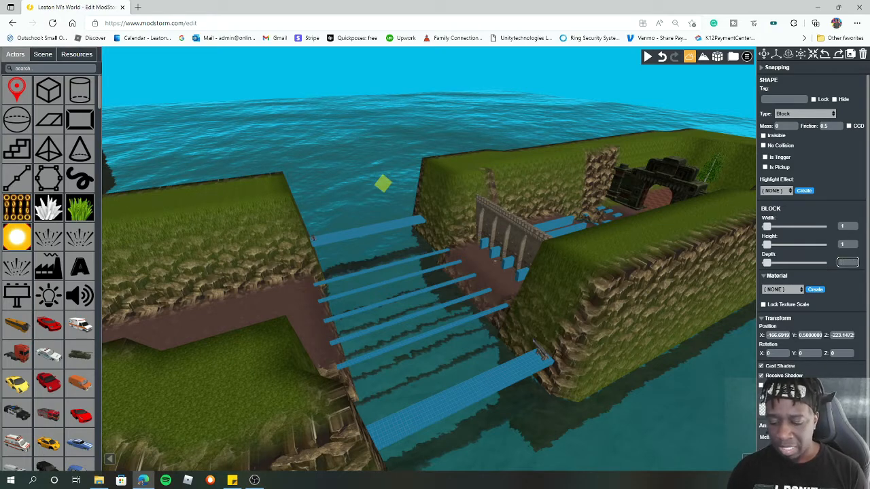
type("100")
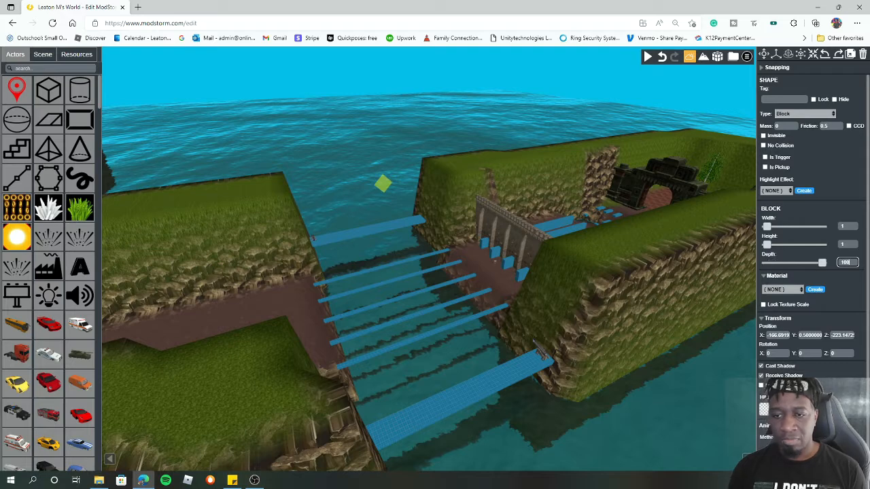
key("BackSpace")
key("BackSpace")
key("BackSpace")
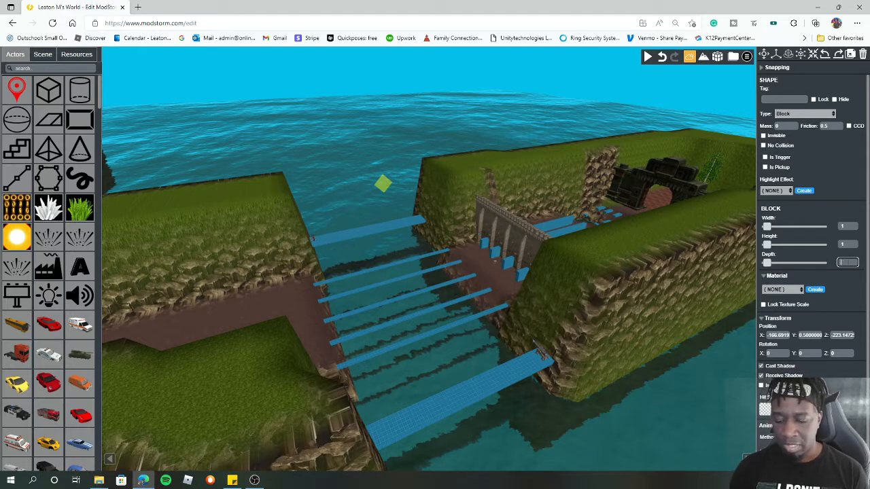
type("800")
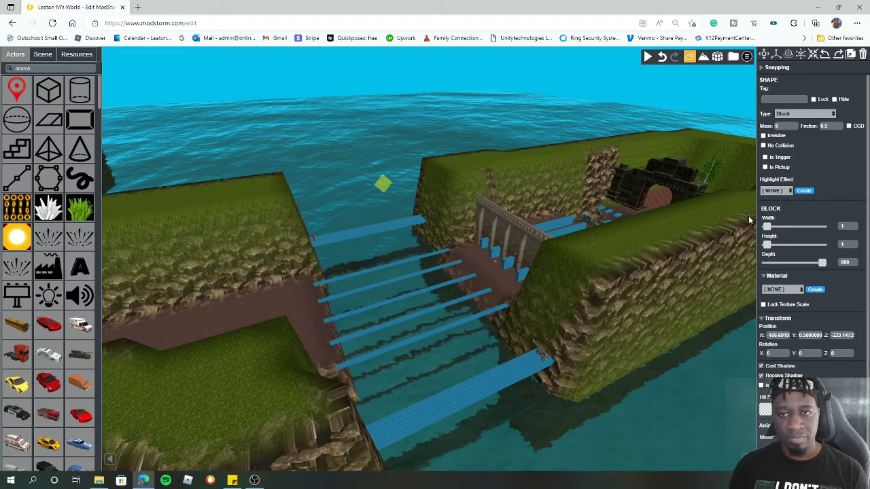
- Select the new block and set its width to 800
left_click(776, 55)
left_click_drag(379, 146, 695, 178)
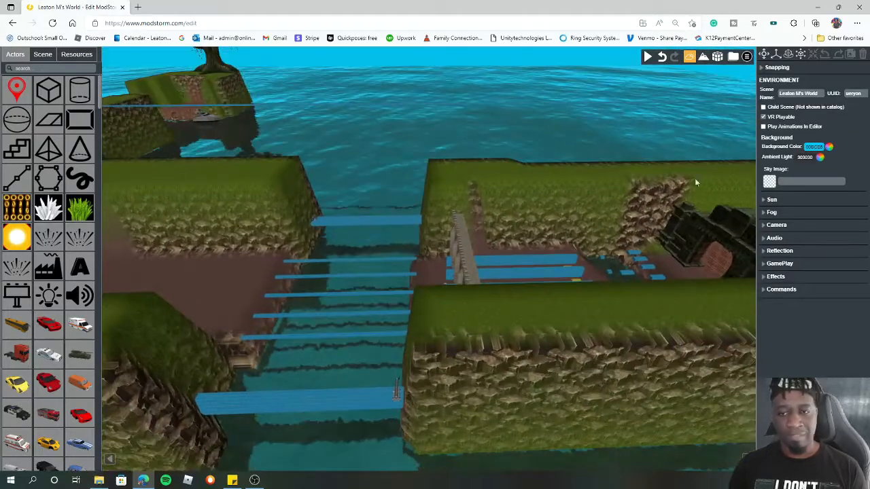
left_click(460, 106)
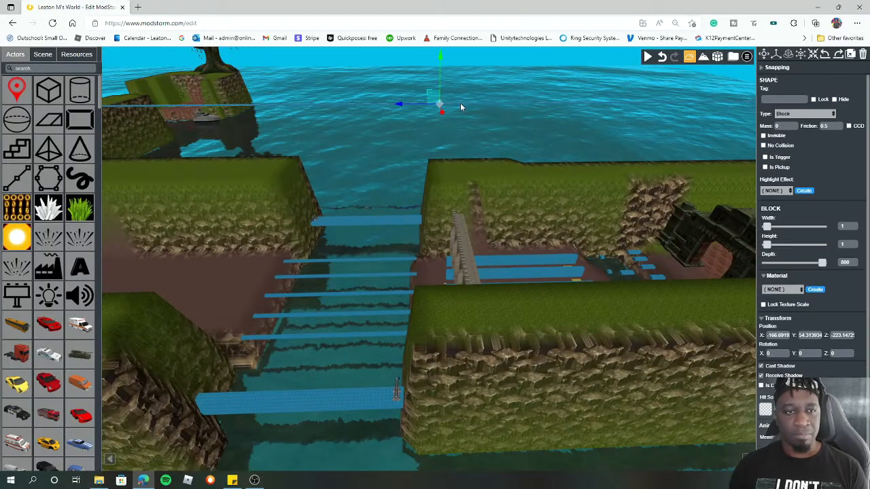
left_click(845, 226)
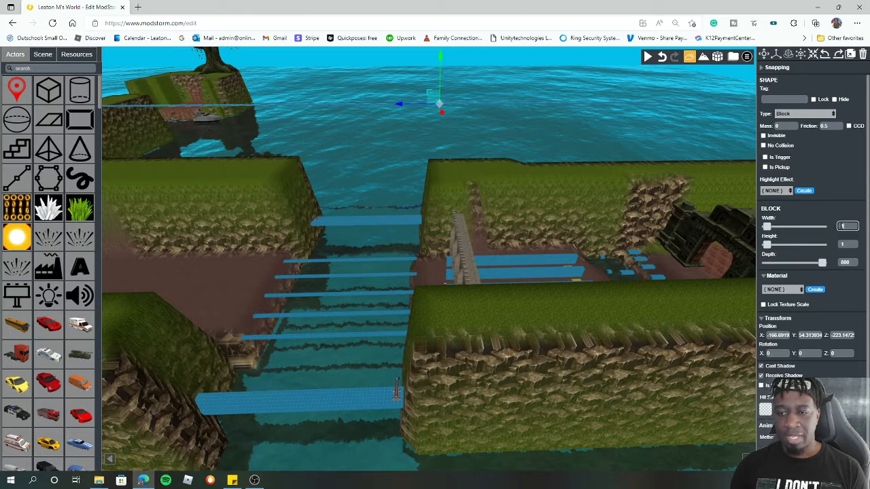
type("800")
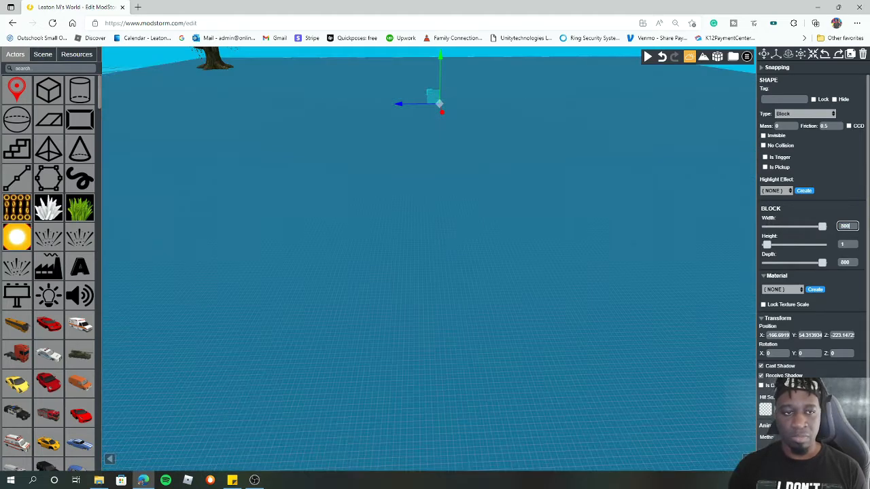
key("Return")
- Lower the block to a Y position of about 9, just below the bridges over the water
scroll(462, 187, "down", 8)
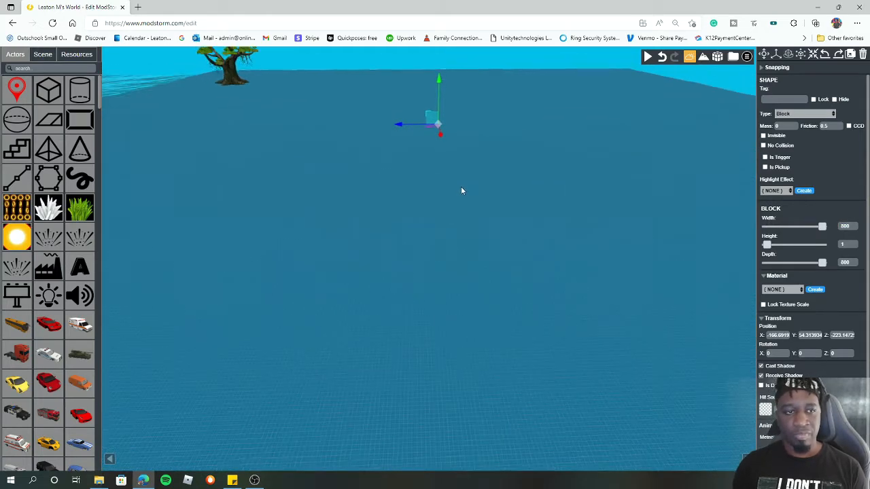
right_click_drag(510, 211, 524, 146)
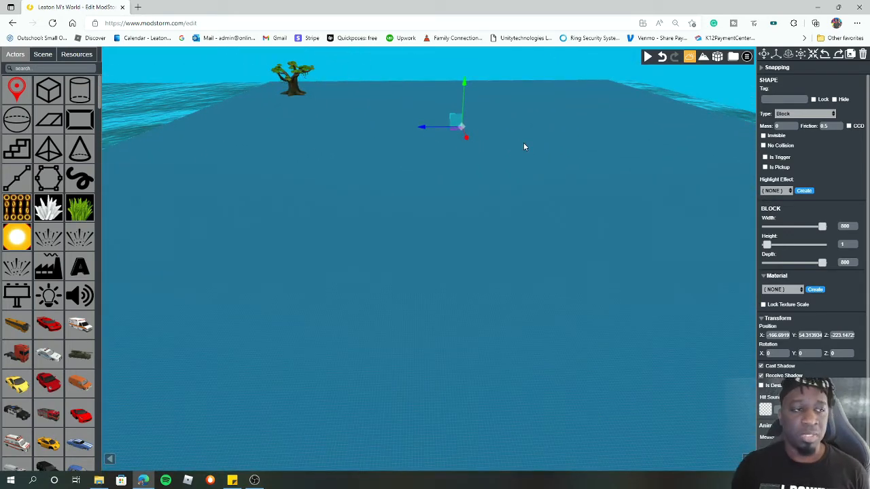
left_click_drag(464, 82, 455, 119)
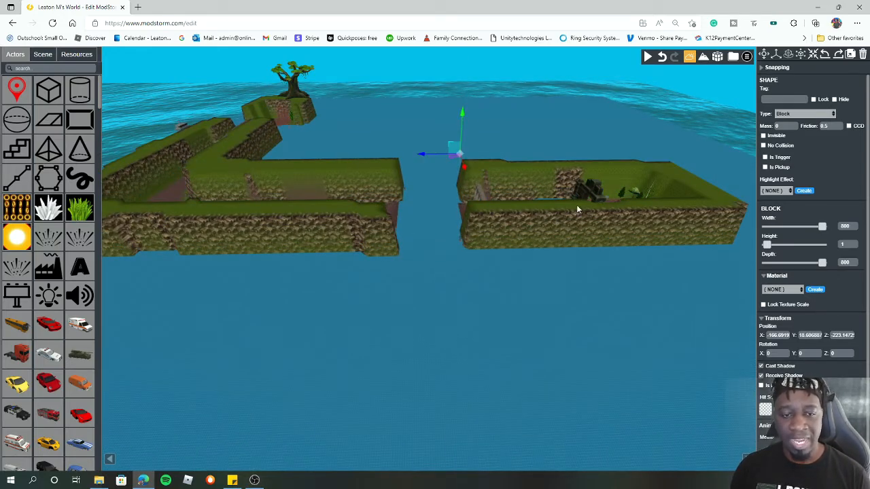
scroll(439, 221, "up", 8)
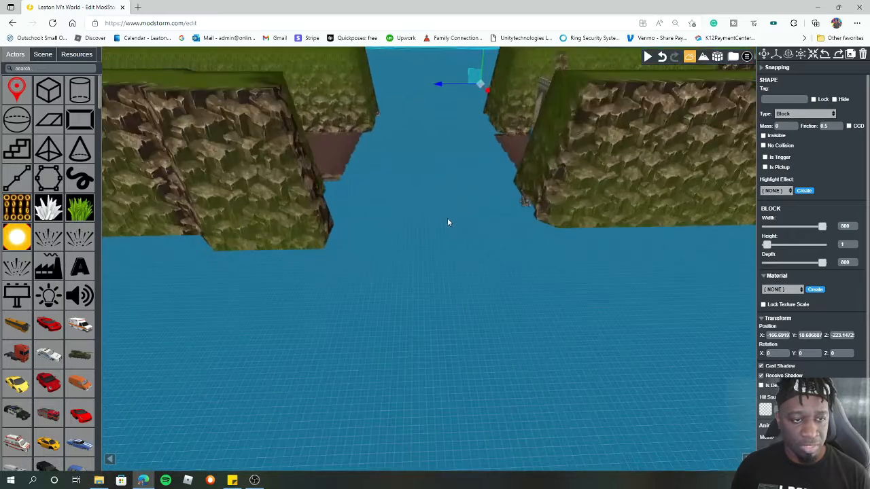
left_click_drag(486, 57, 487, 64)
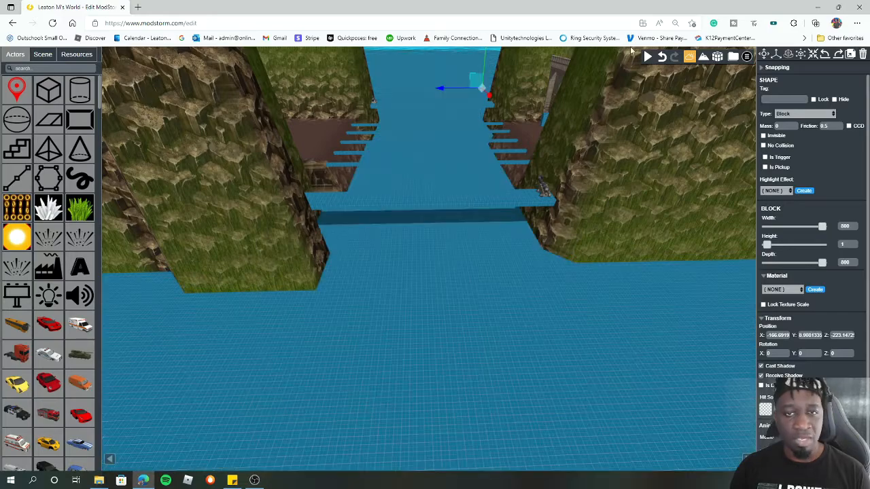
- Play-test the level by walking the avatar onto the water area, then return to the editor
left_click(649, 57)
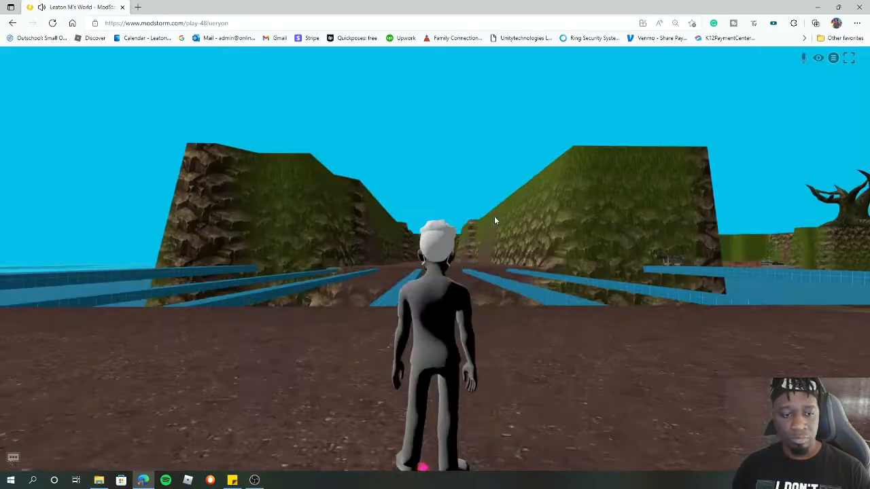
left_click(495, 217)
key("w")
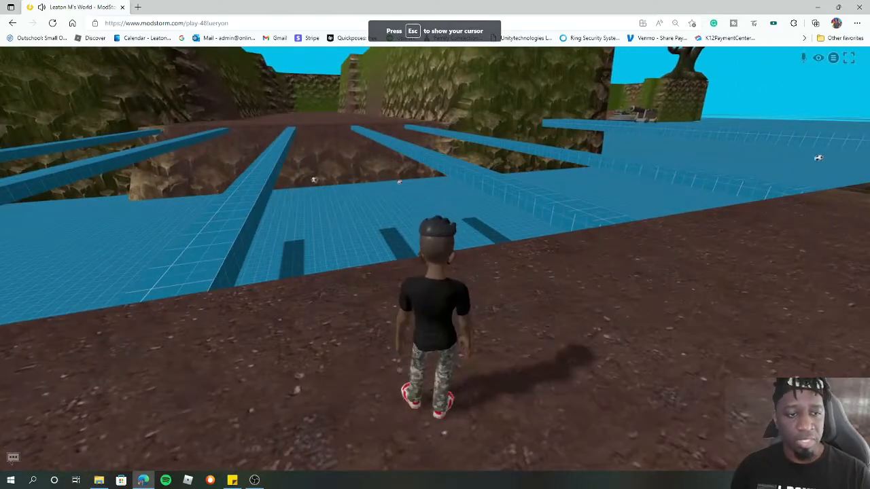
key("Escape")
left_click(834, 60)
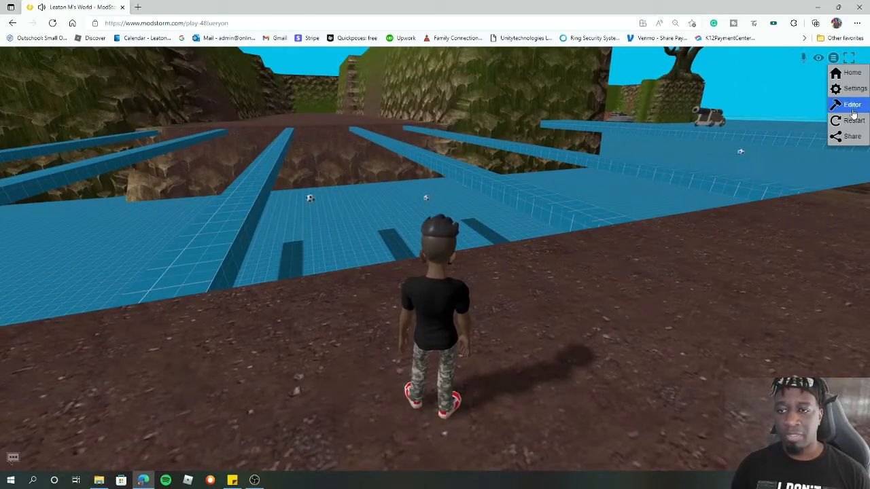
left_click(855, 106)
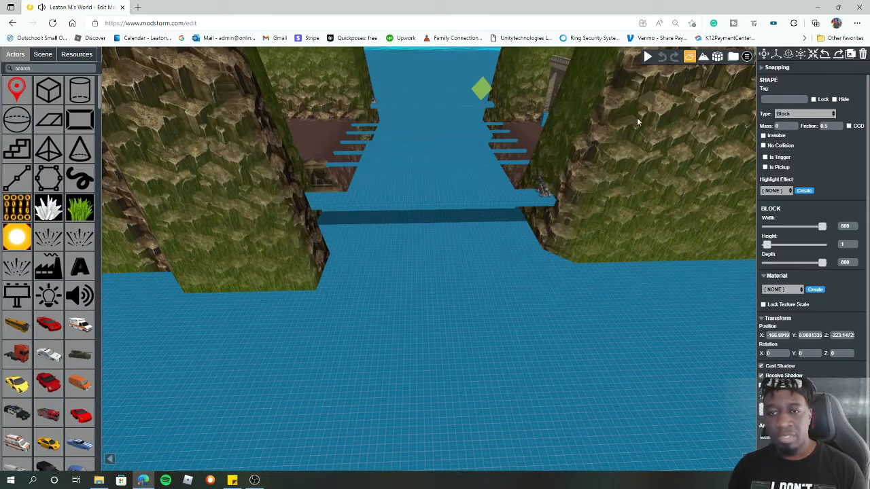
- Make the block invisible and play-test walking into the water again before returning to the editor
left_click(763, 136)
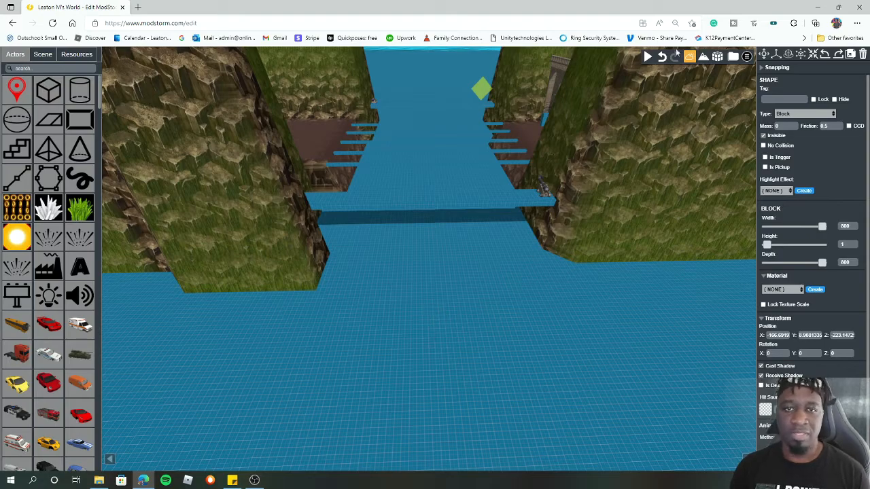
left_click(648, 57)
key("w")
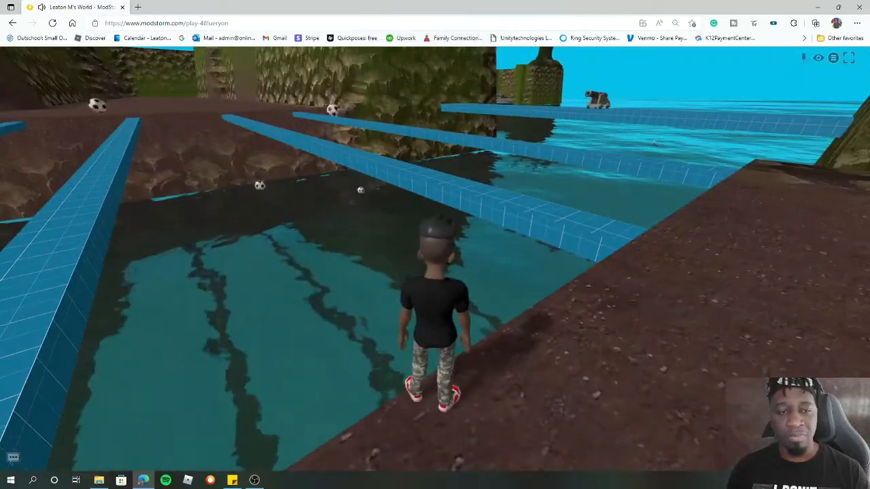
key("d")
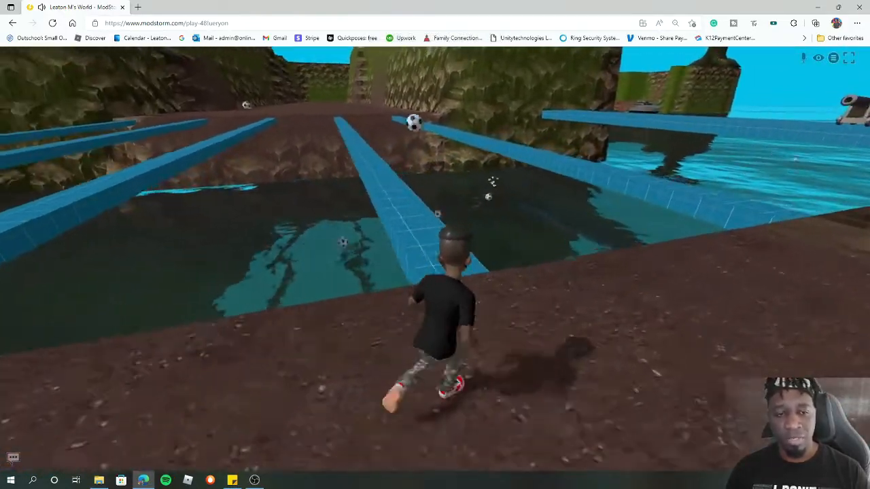
key("w")
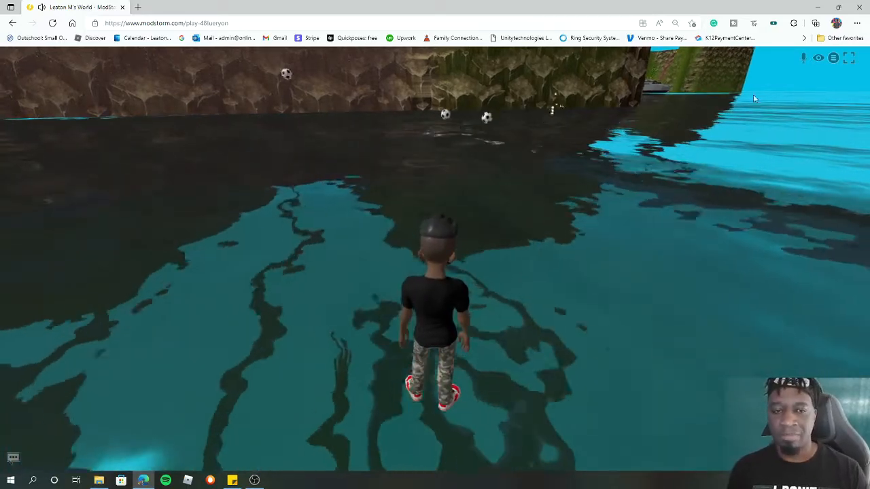
left_click(833, 58)
left_click(844, 102)
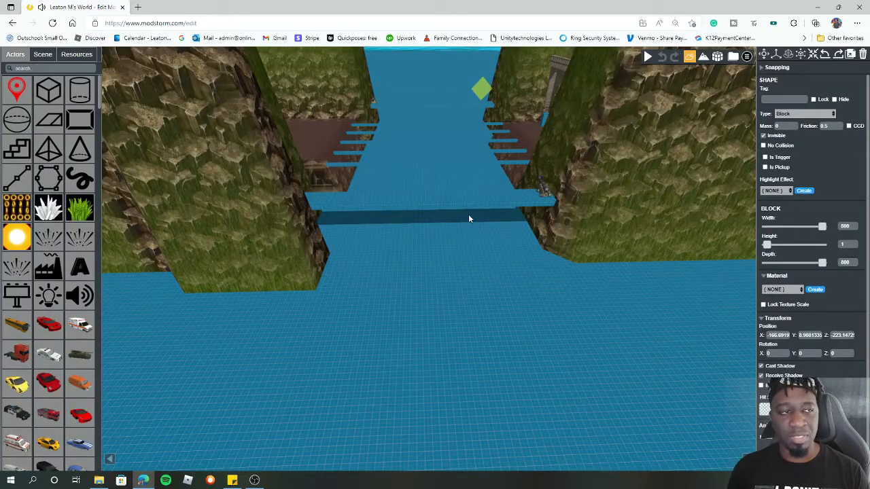
- Lower the invisible block to a Y position of about 8.1 and make it a trigger that inflicts damage
left_click(777, 54)
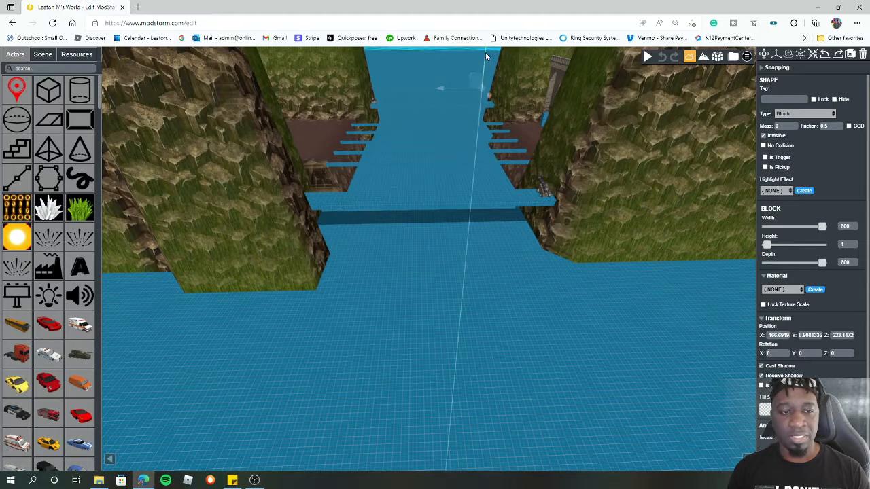
left_click_drag(486, 57, 486, 61)
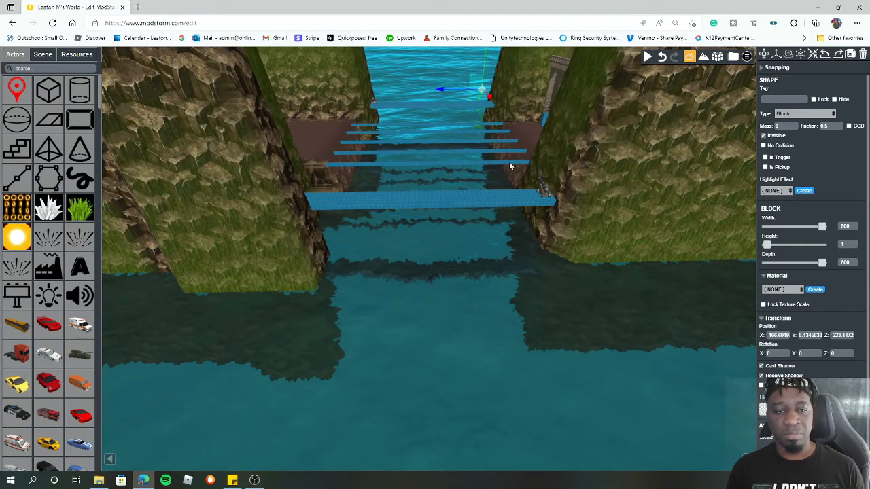
scroll(513, 218, "up", 5)
scroll(514, 214, "down", 4)
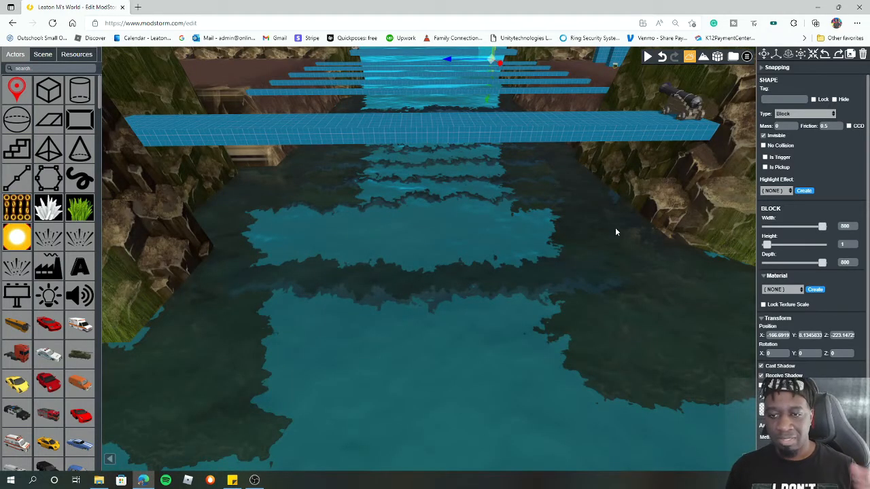
left_click(766, 158)
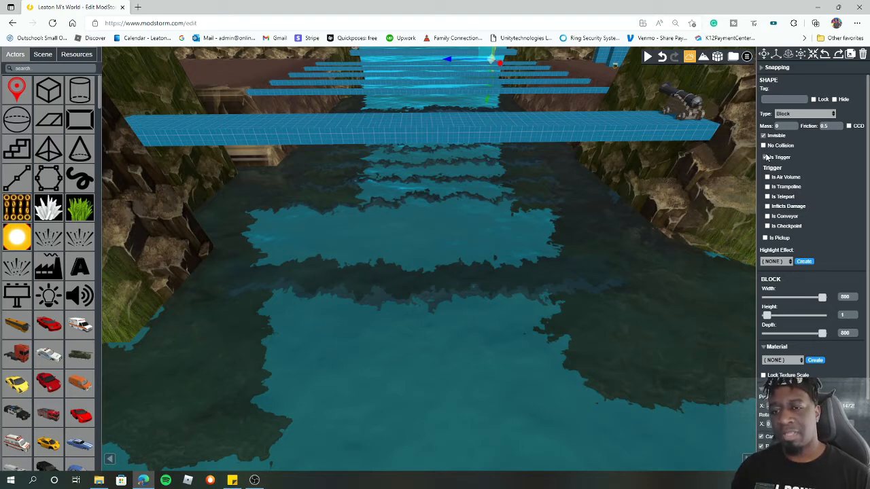
left_click(767, 206)
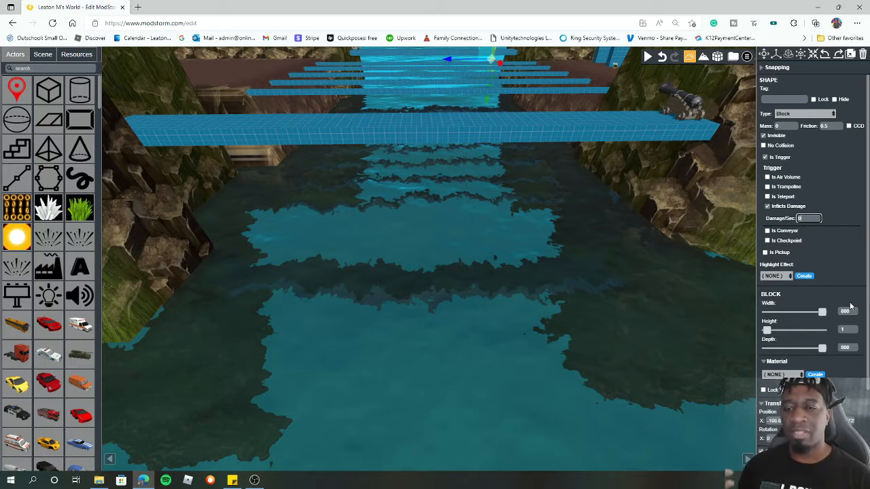
- Make the invisible block a teleport trigger and set its spawn tag to playerhere, copied from the level's spawn point tag
left_click(767, 197)
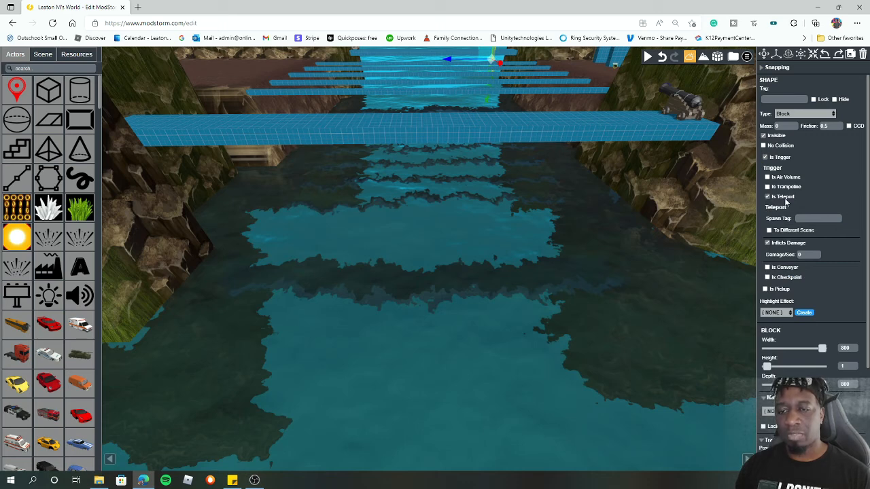
left_click(820, 218)
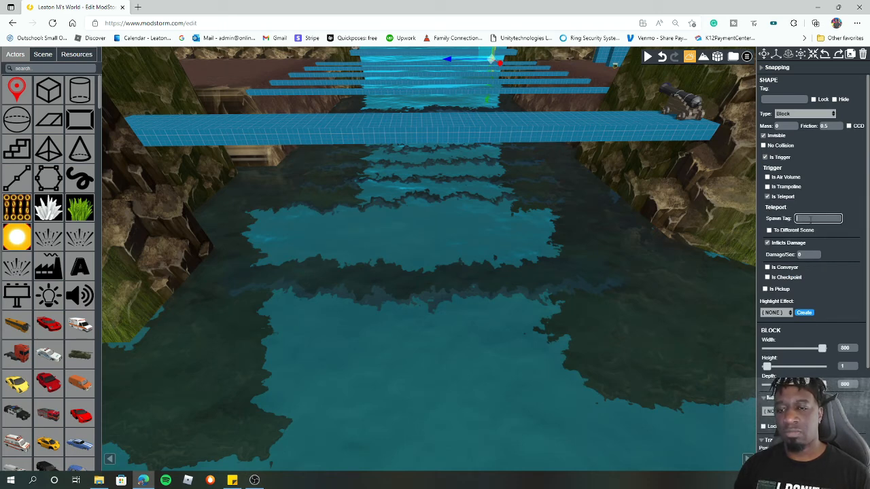
left_click(48, 57)
left_click(80, 57)
left_click(46, 56)
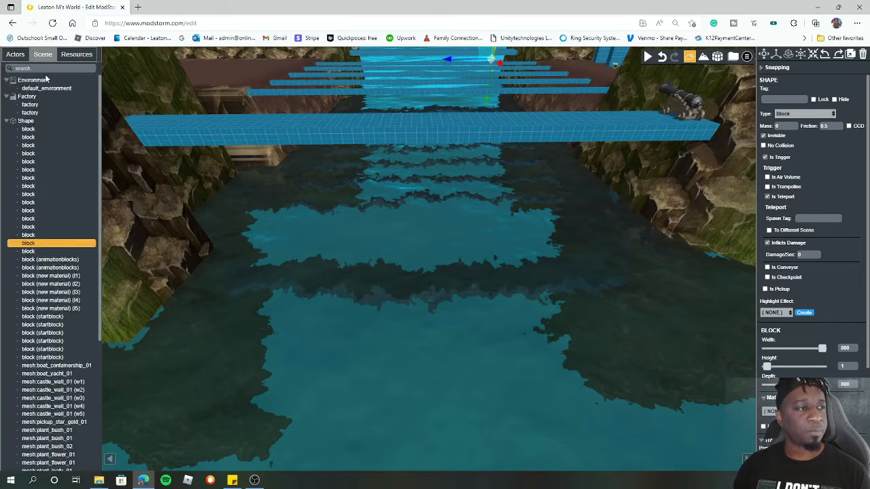
left_click(7, 121)
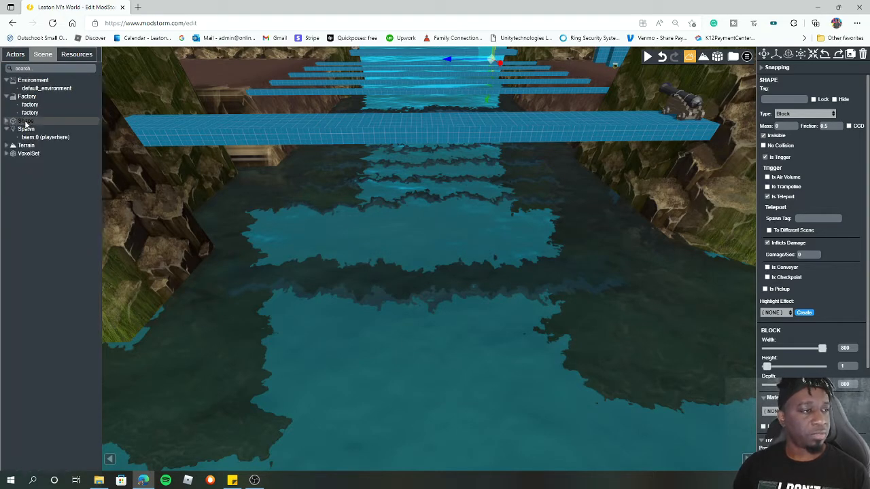
left_click(6, 130)
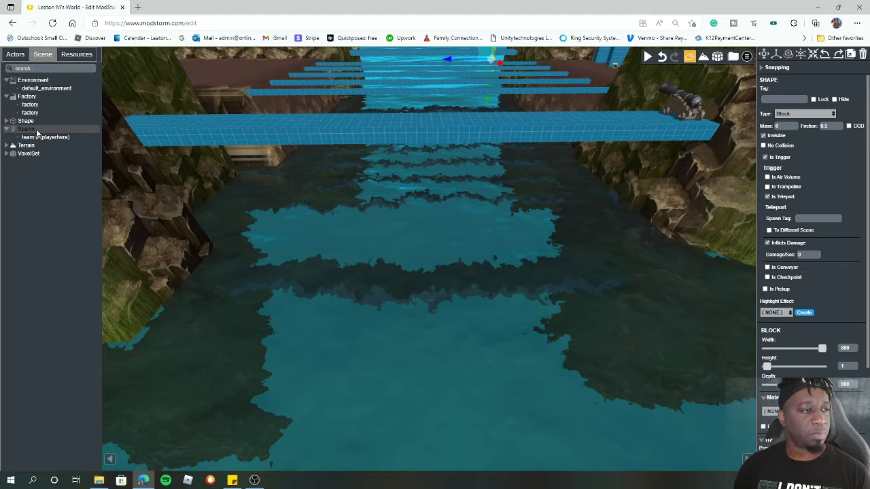
left_click(52, 137)
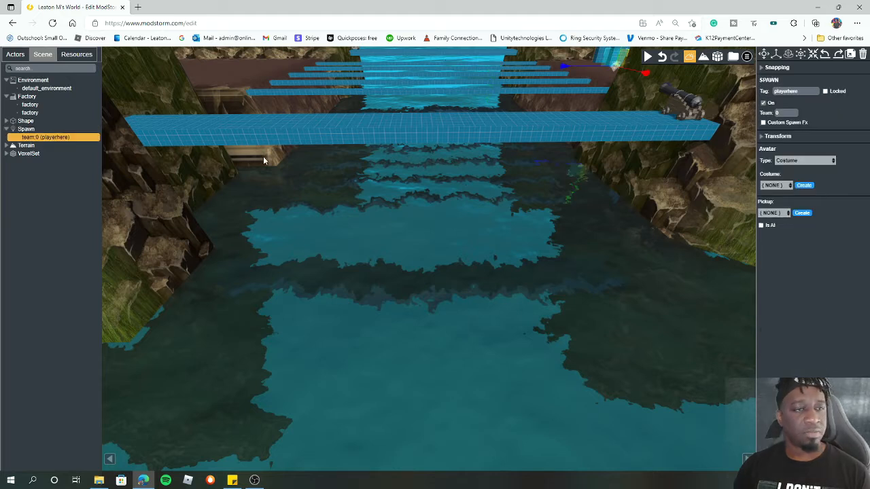
double_click(803, 94)
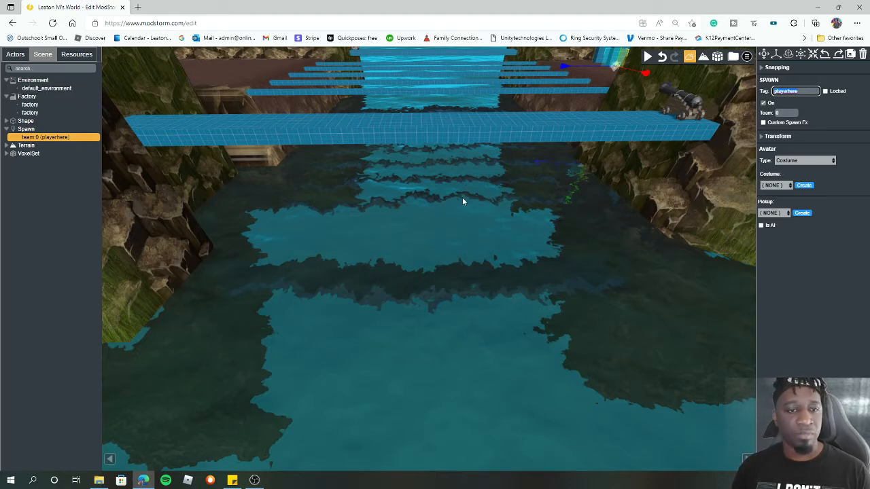
left_click(504, 203)
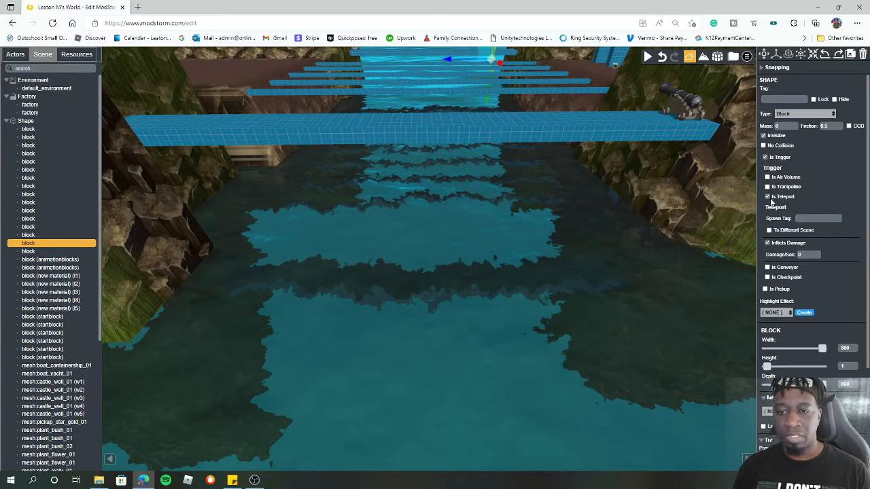
left_click(808, 219)
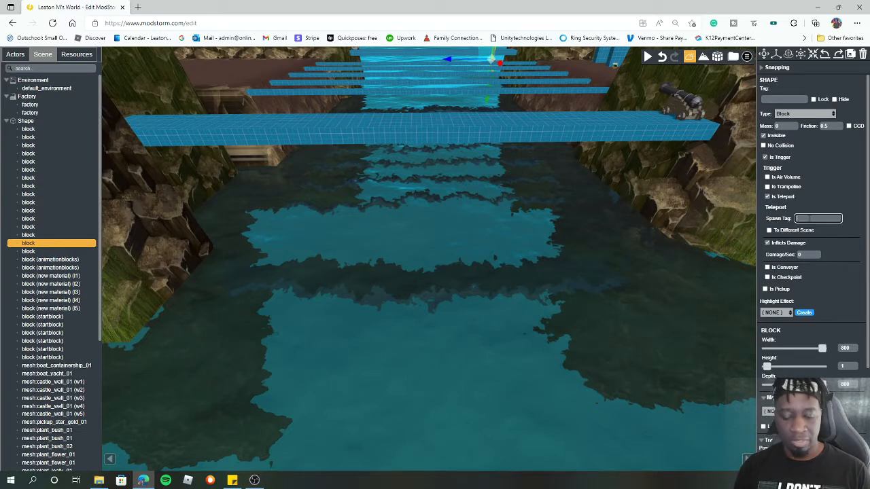
left_click(849, 232)
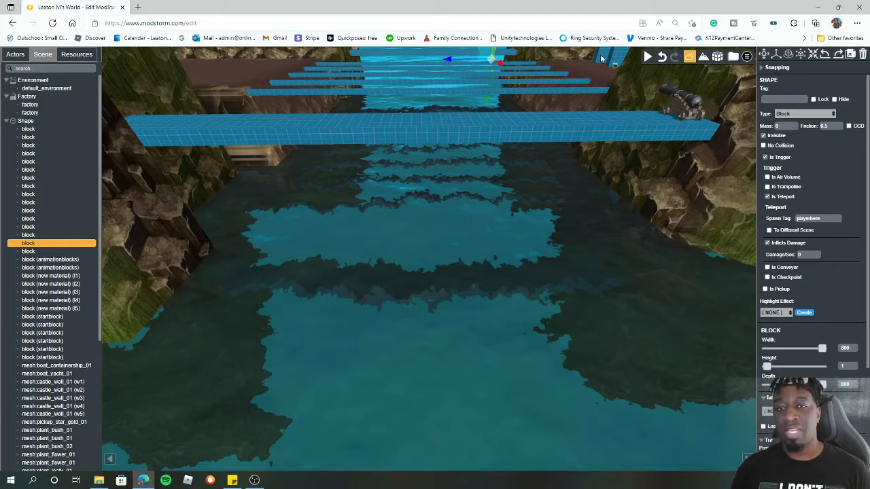
- Play-test the level by walking the avatar off the path into the water, then return to the editor
left_click(648, 59)
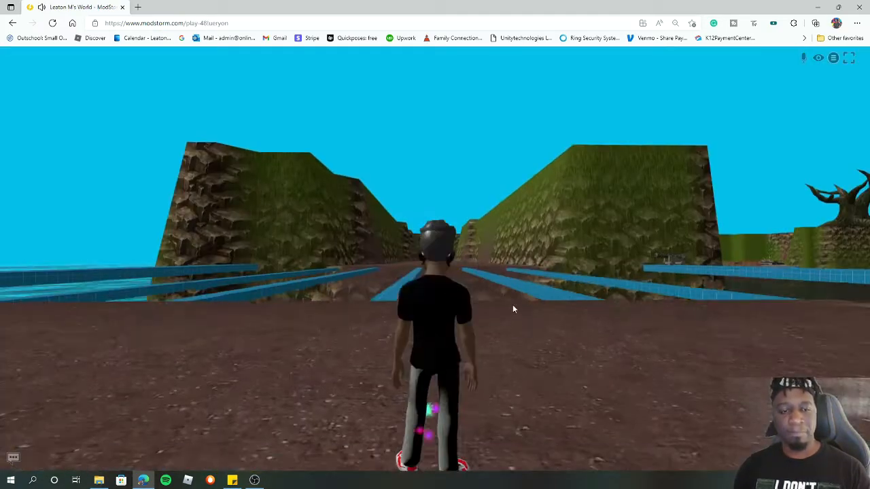
left_click(512, 310)
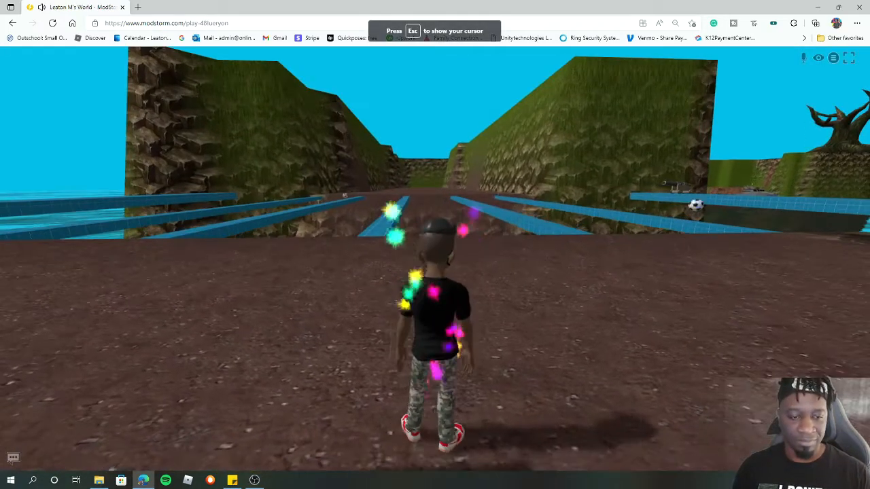
key("w")
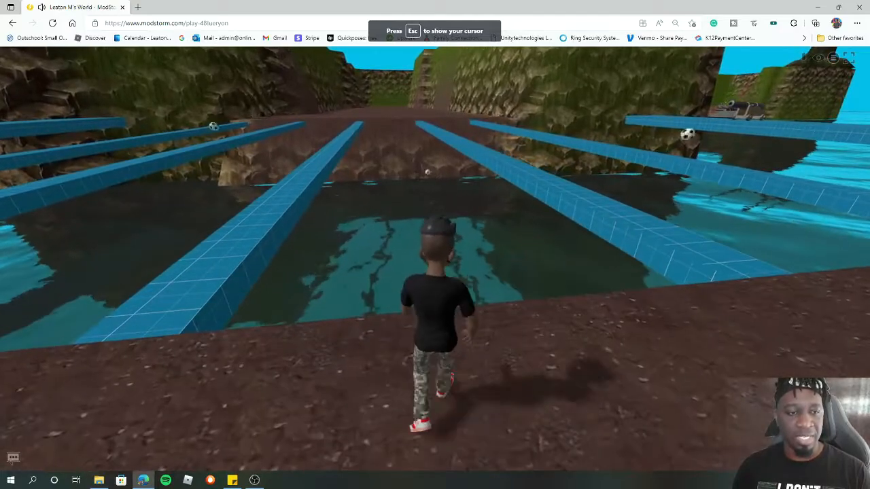
key("w")
key("space")
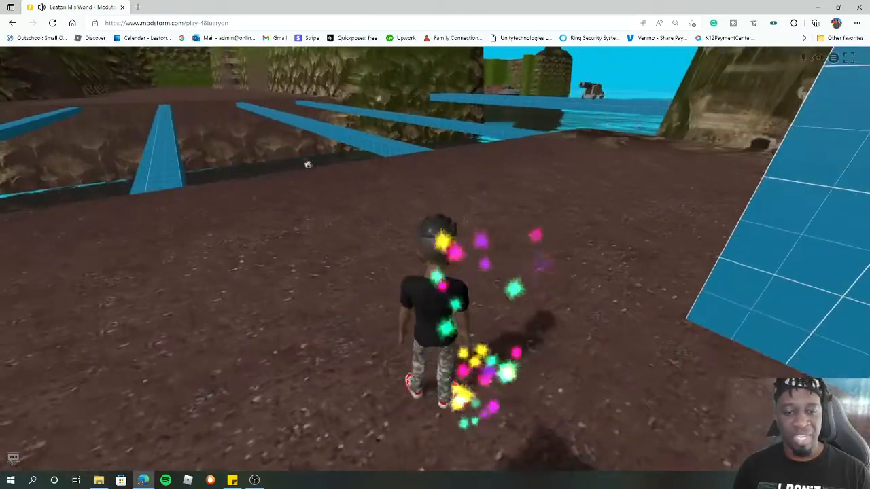
key("w")
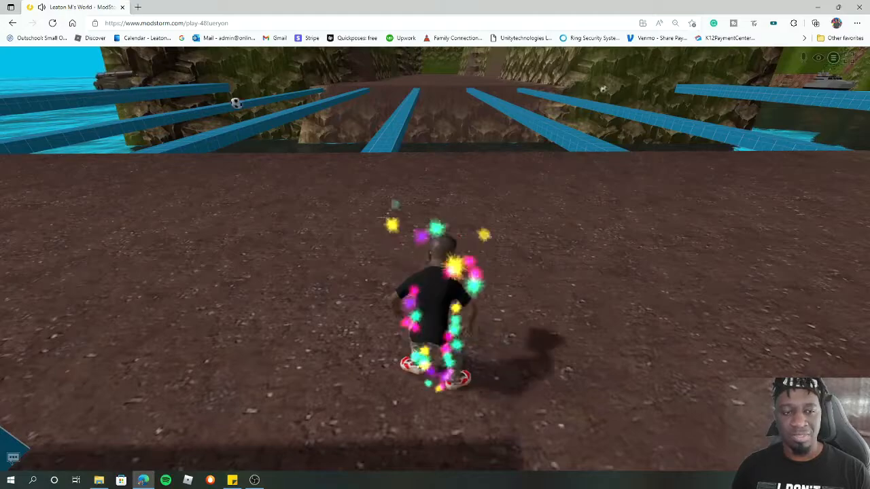
key("w")
key("w")
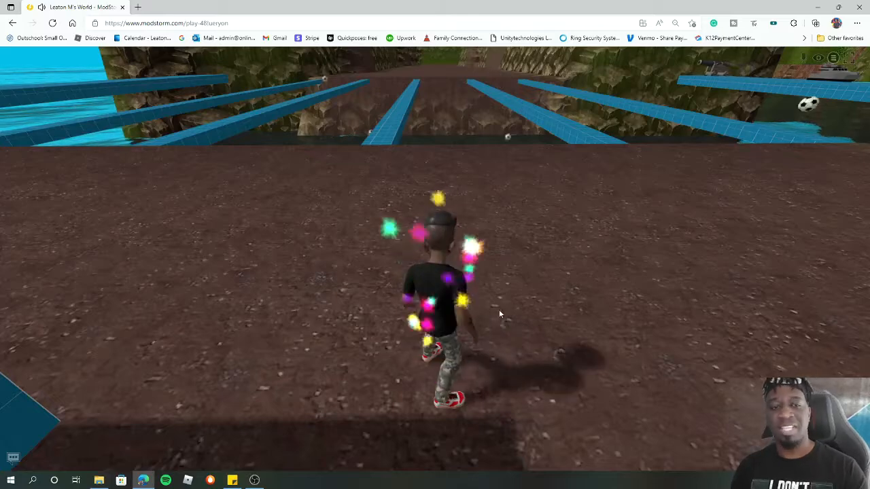
left_click(835, 58)
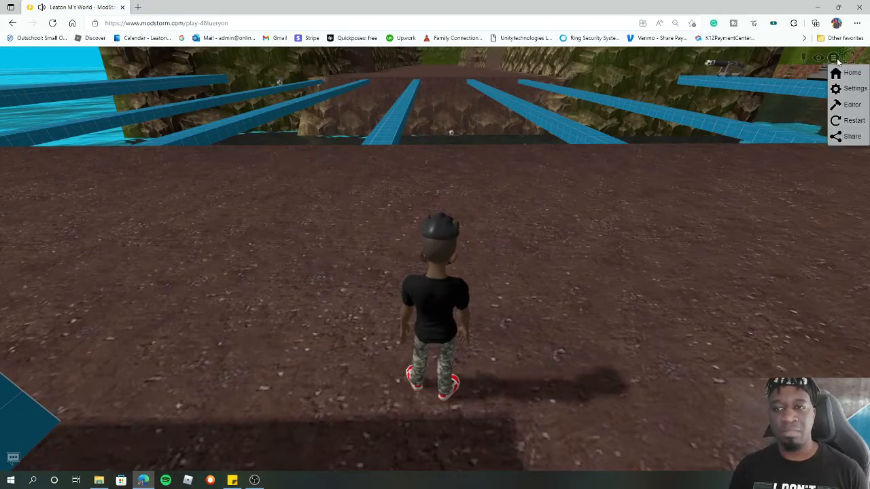
left_click(846, 104)
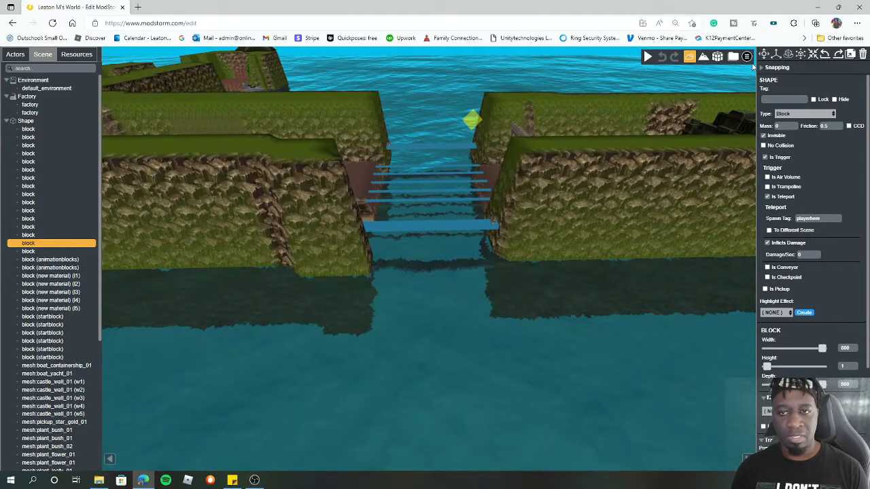
- Inspect the bridges and spawn point from above, then play-test walking into the water again and return to the editor
left_click(779, 57)
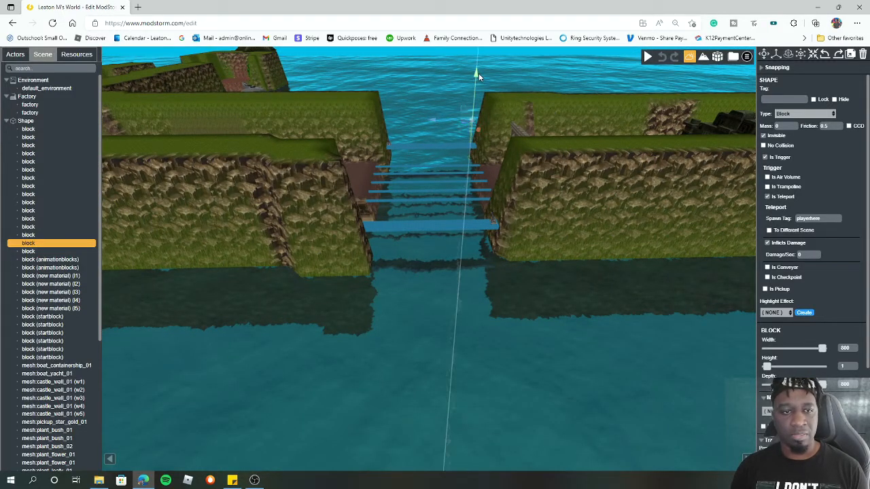
left_click_drag(479, 72, 479, 77)
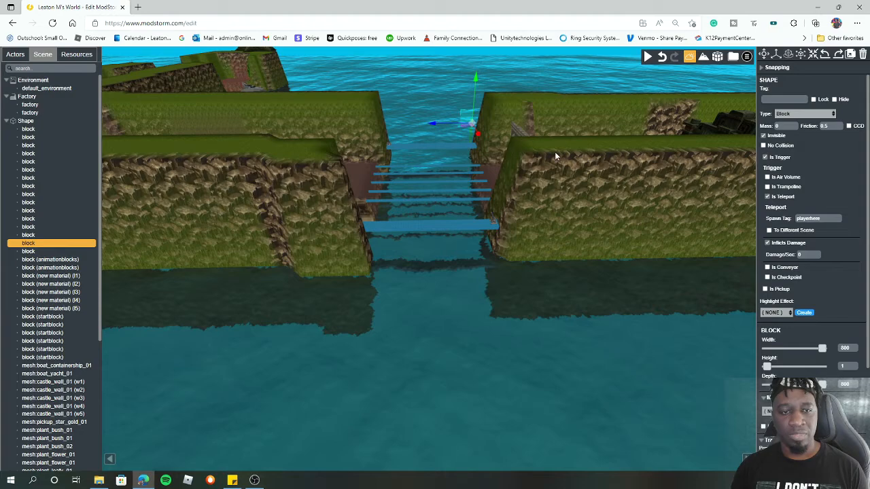
left_click_drag(555, 153, 631, 221)
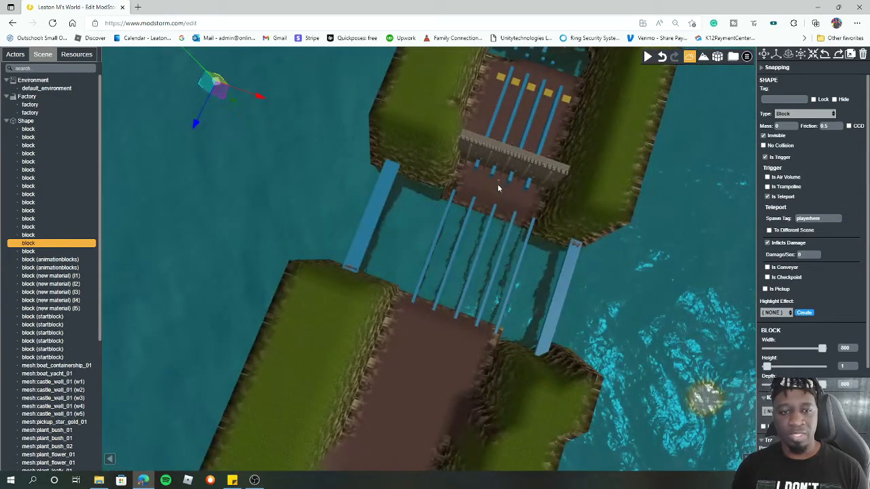
left_click(499, 181)
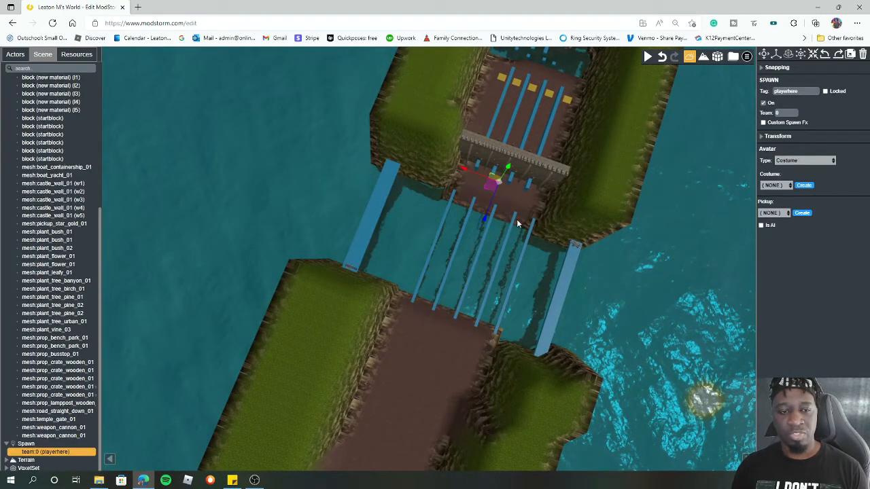
scroll(517, 221, "down", 2)
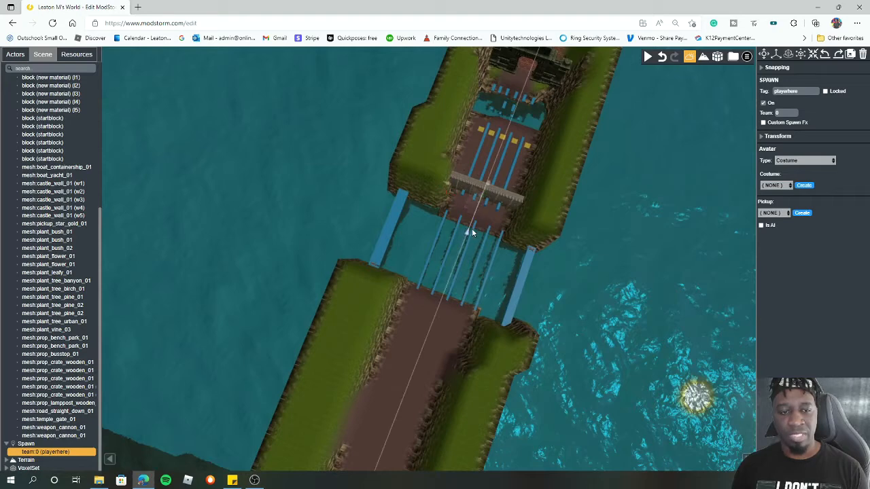
left_click_drag(472, 232, 531, 129)
left_click(648, 56)
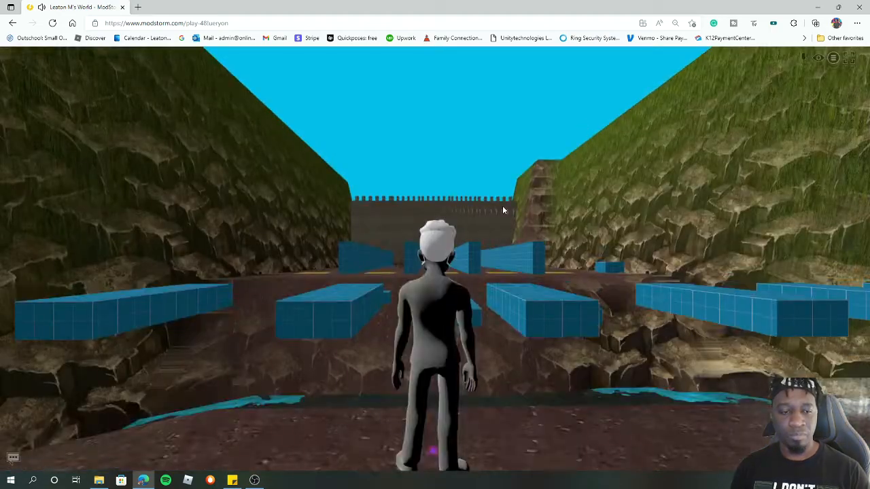
left_click(470, 266)
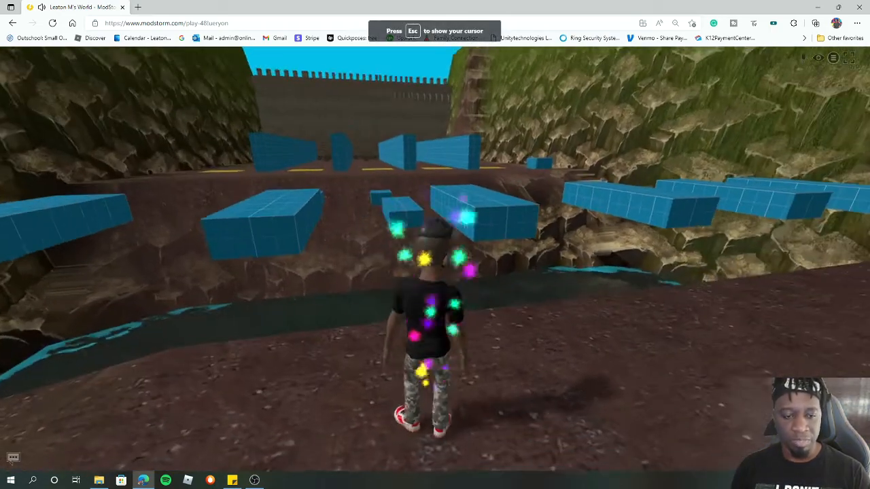
key("w")
key("space")
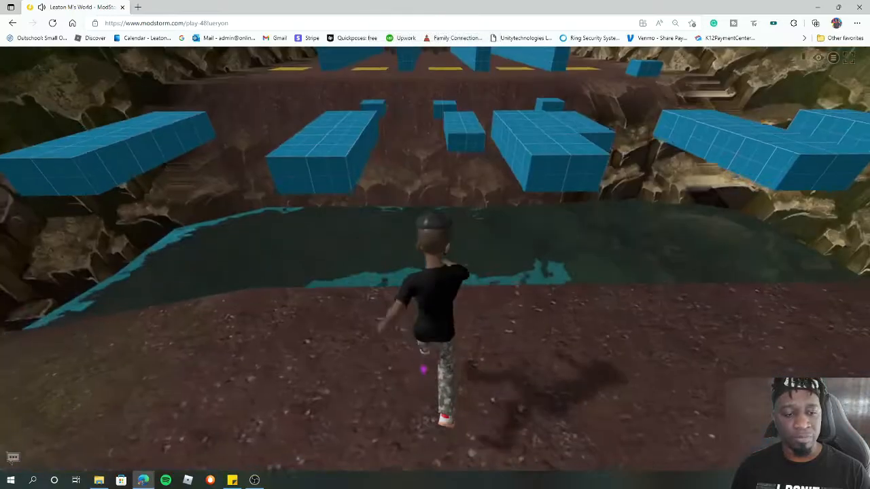
key("s")
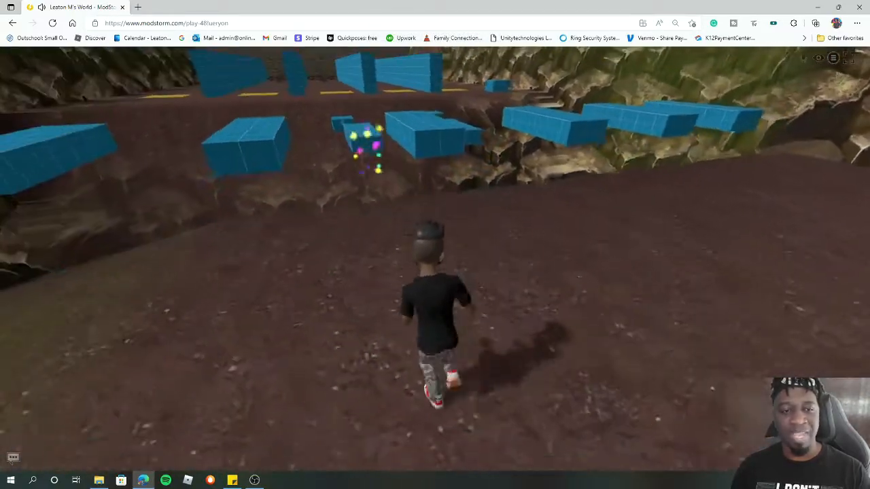
key("w")
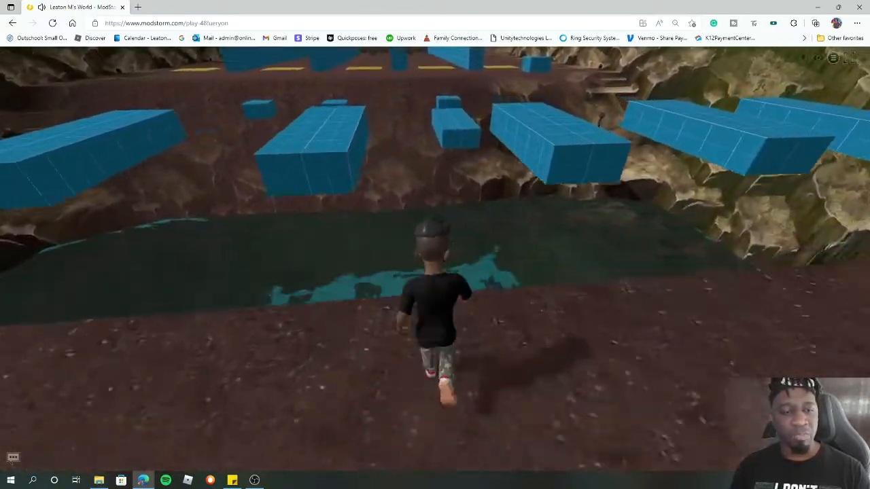
key("space")
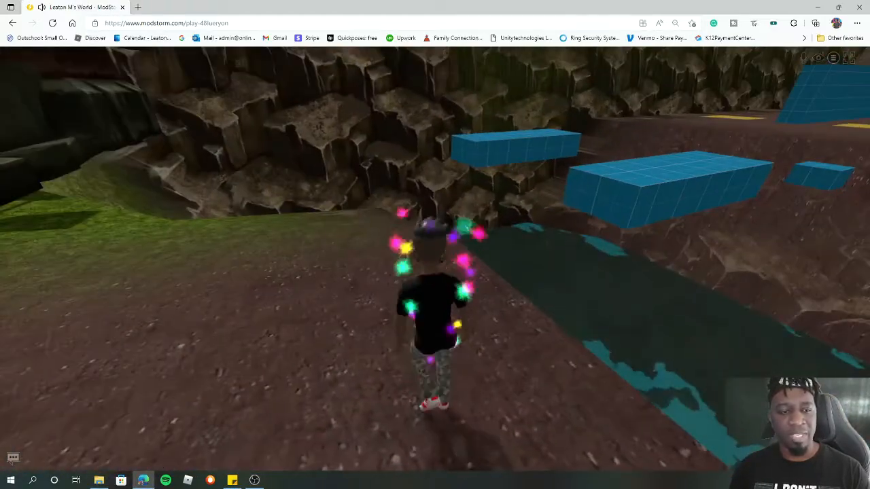
key("a")
key("Escape")
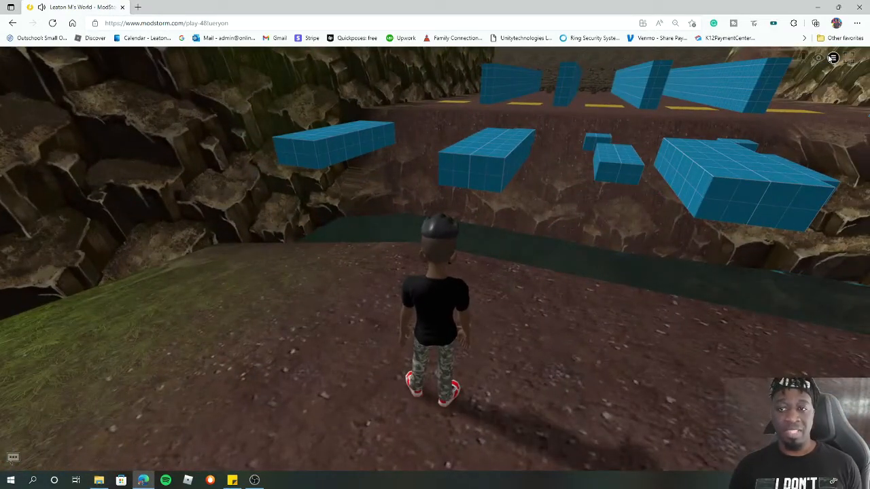
left_click(833, 58)
left_click(853, 106)
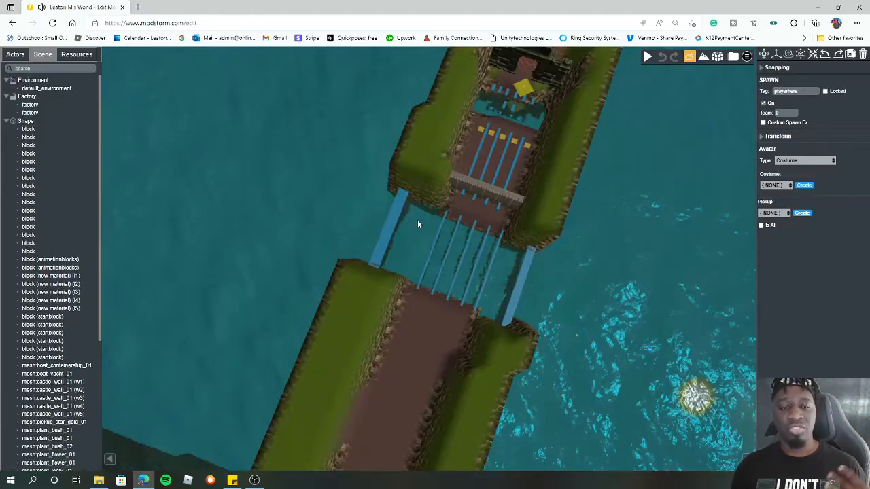
- Select the spawn point beyond the bridges and focus the view closely on it
mouse_move(610, 228)
left_mouse_down()
mouse_move(611, 197)
mouse_move(610, 216)
left_mouse_up()
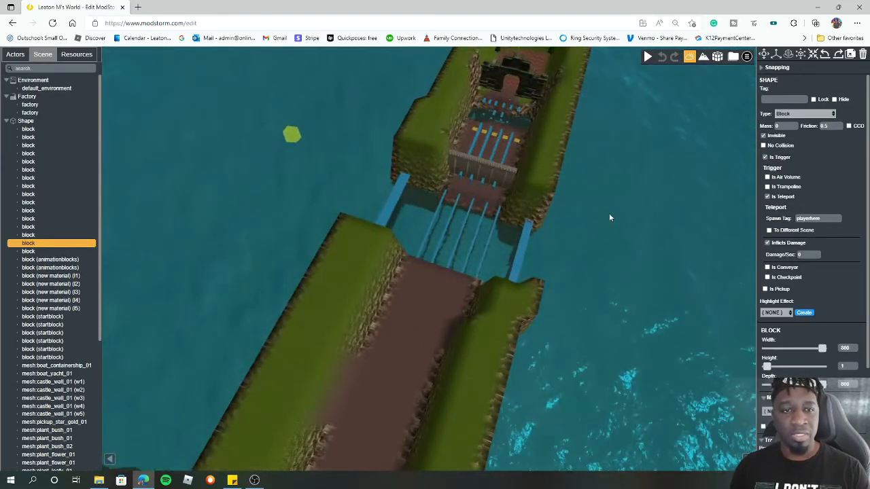
left_click(510, 104)
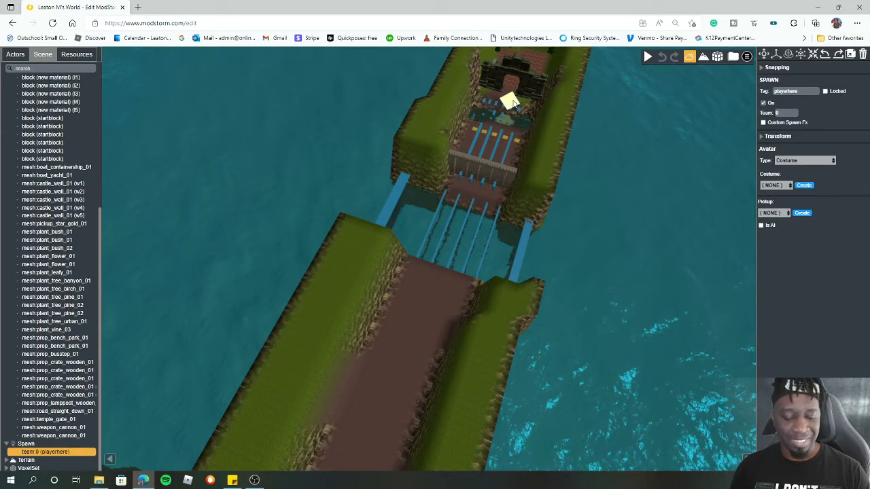
key("f")
scroll(511, 194, "down", 5)
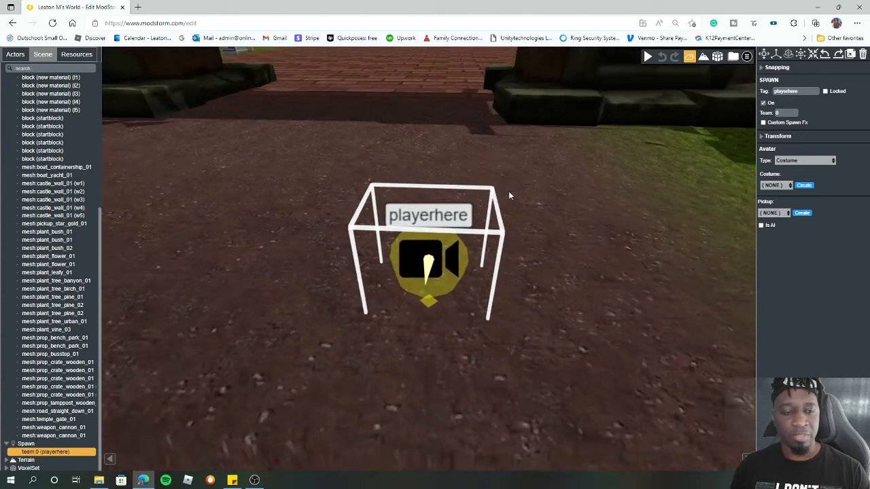
scroll(507, 193, "down", 3)
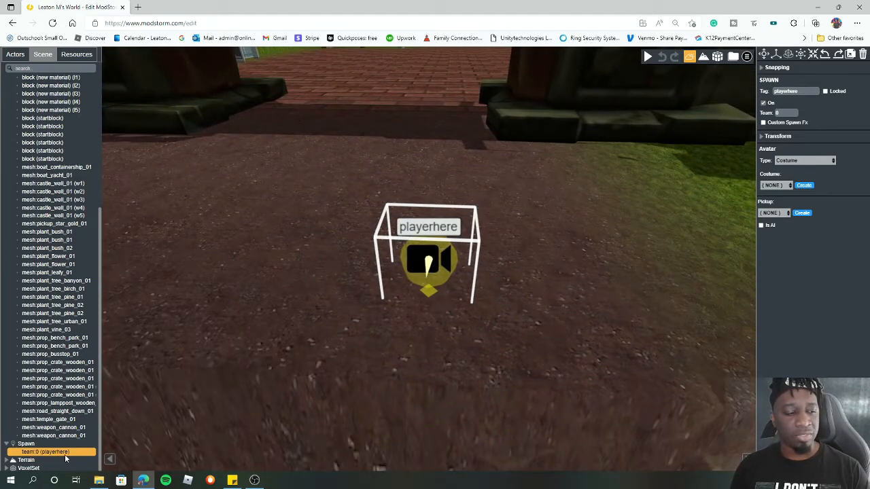
- Duplicate the spawn point and move the copy to the right of the original
key("ctrl+d")
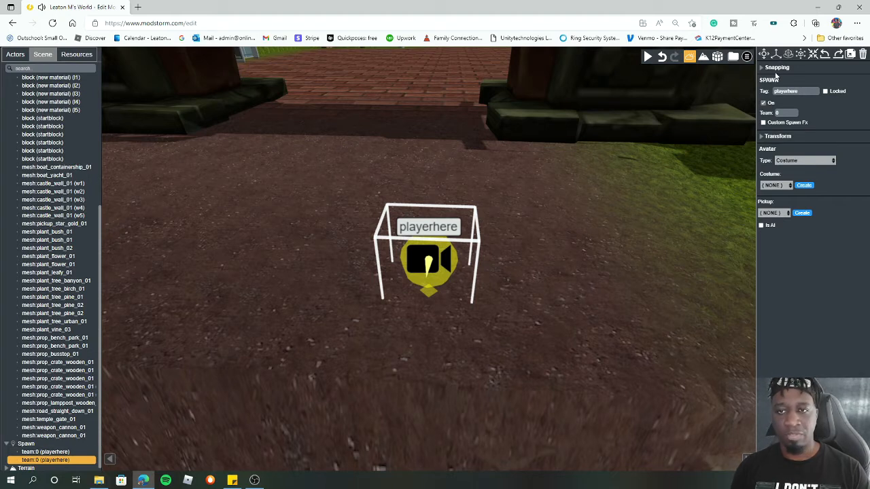
left_click_drag(407, 280, 632, 265)
- Set the copied spawn point's tag to playerhere2
left_click(802, 90)
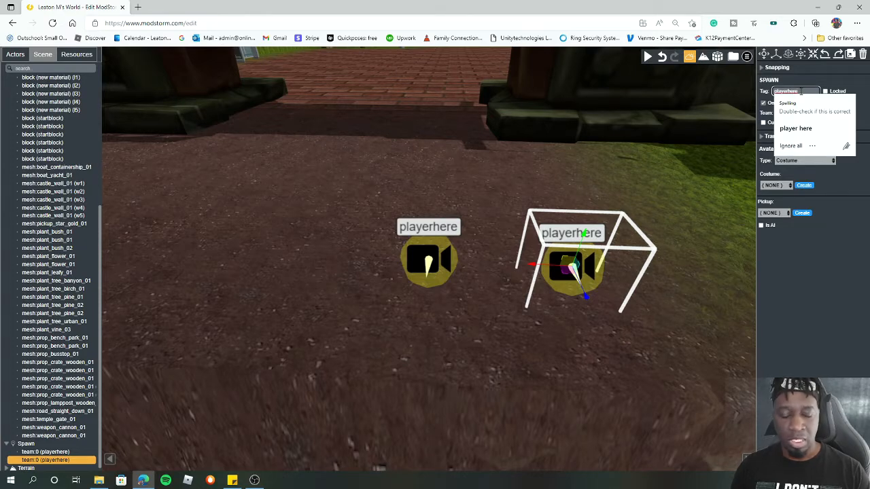
type("2")
key("Return")
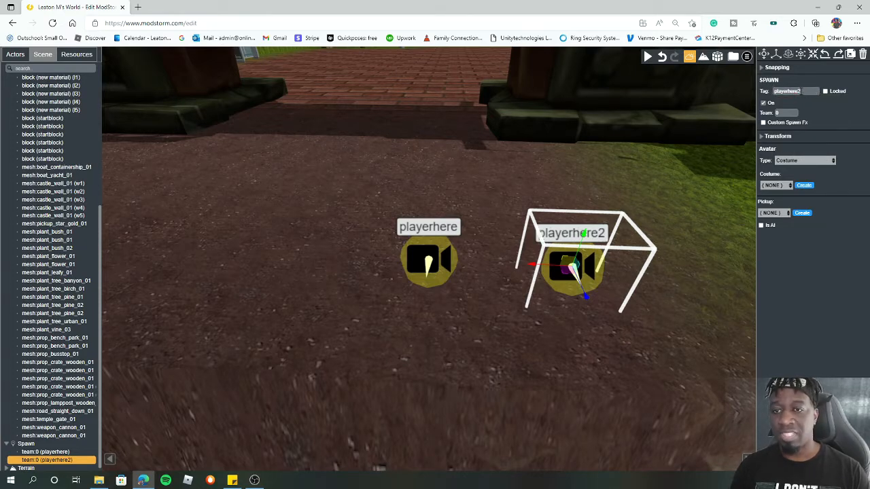
- Move the playerhere2 spawn point to the ground beside the fence, just before the second set of bridges
scroll(581, 206, "down", 3)
left_click_drag(560, 216, 495, 225)
scroll(495, 225, "up", 3)
scroll(520, 240, "down", 5)
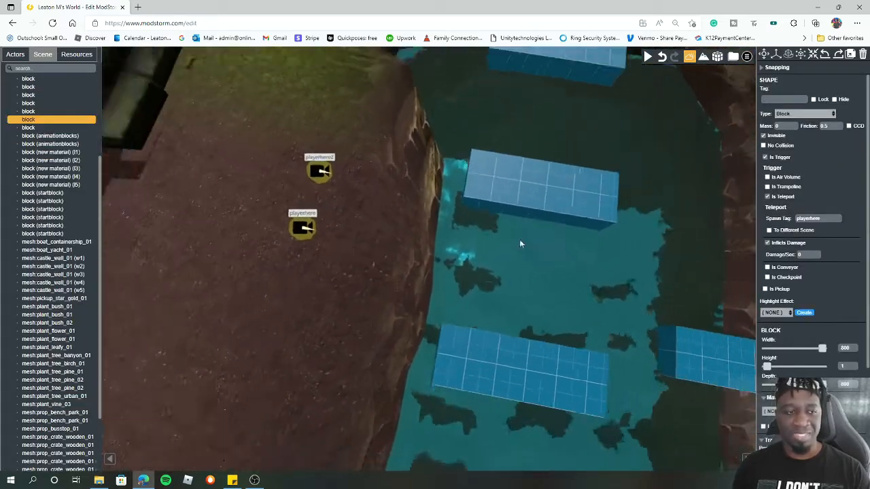
scroll(669, 270, "up", 2)
scroll(634, 273, "down", 11)
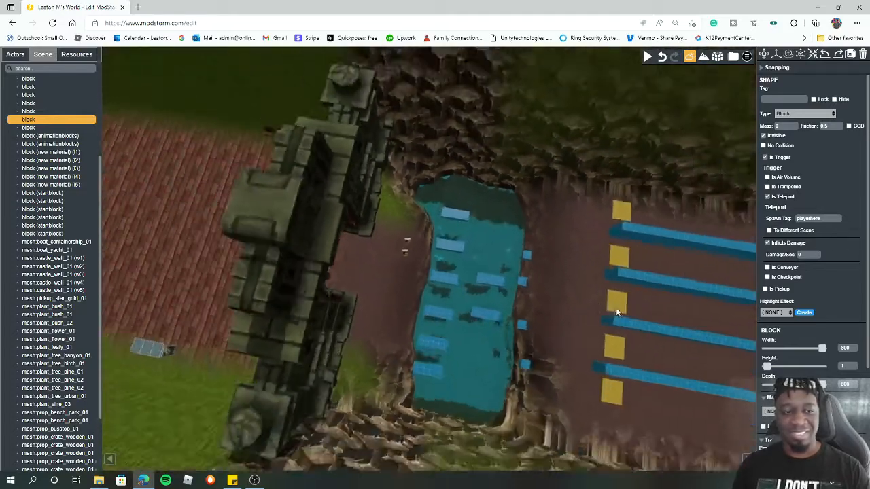
scroll(615, 324, "down", 5)
scroll(468, 270, "up", 3)
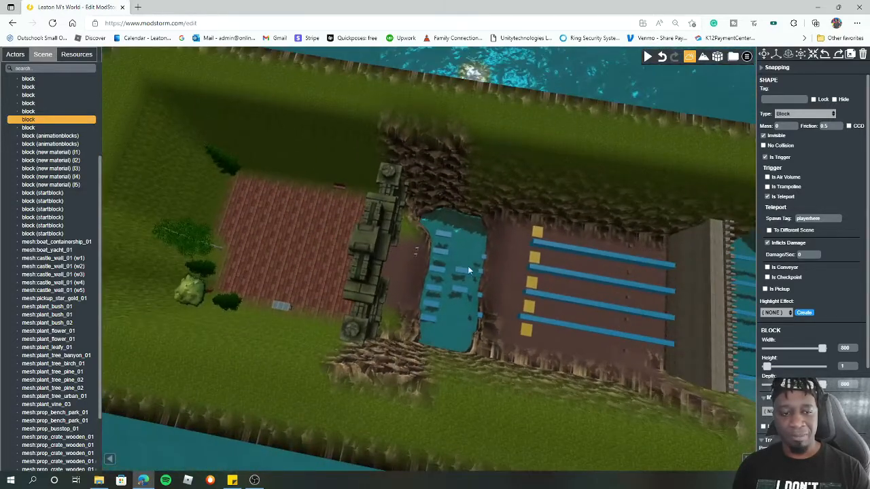
left_click(418, 253)
left_click_drag(456, 256, 658, 284)
right_click_drag(689, 327, 389, 240)
left_click(395, 238)
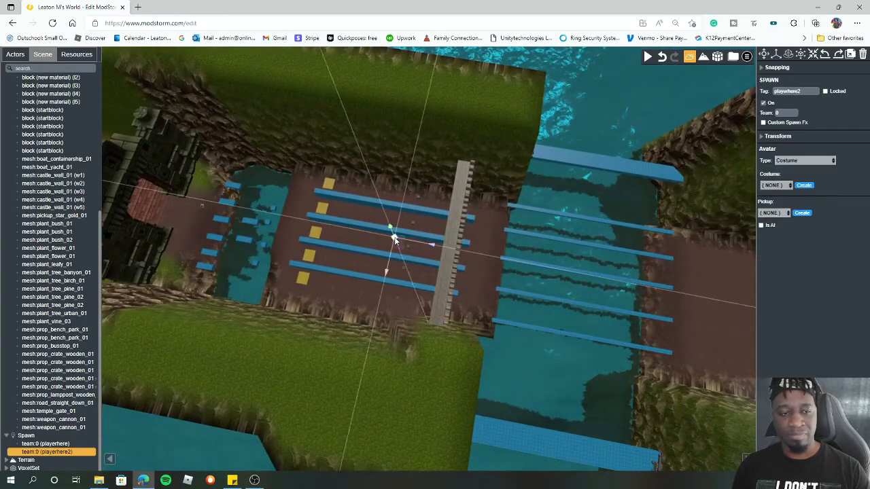
left_click_drag(567, 267, 522, 264)
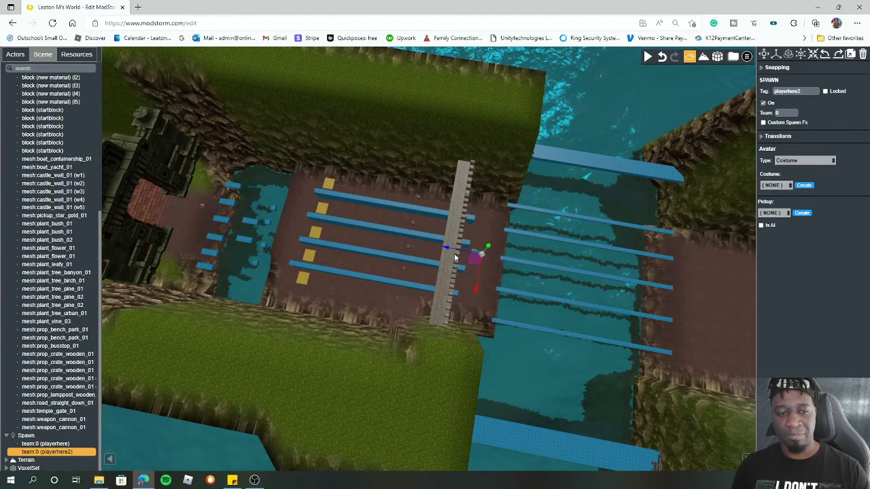
left_click_drag(454, 255, 451, 248)
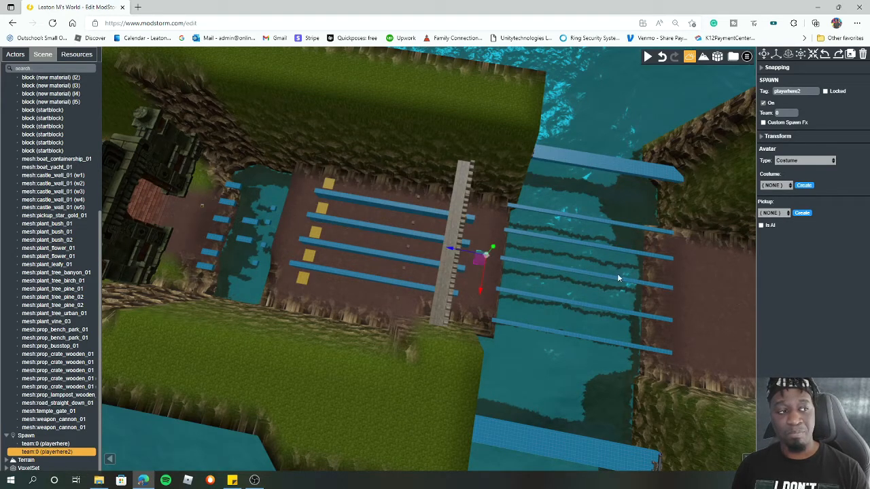
- Select the invisible trigger block and resize its width and depth to 99.85 each
scroll(601, 217, "down", 2)
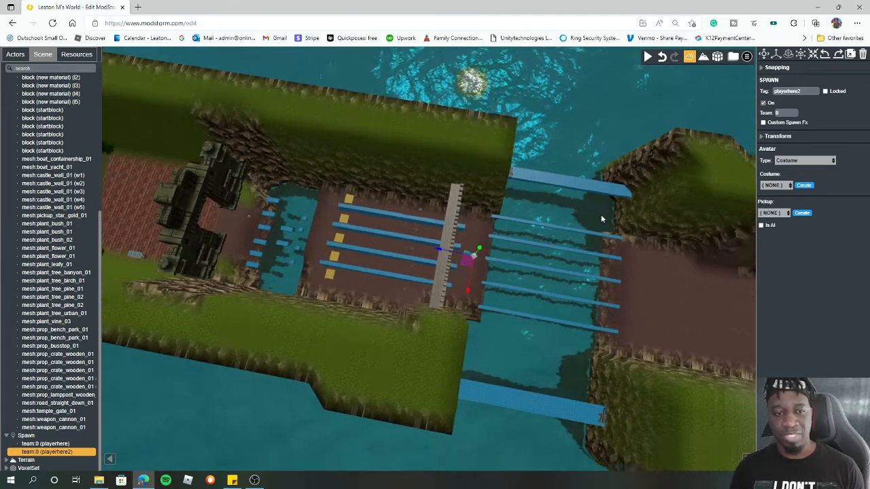
scroll(601, 219, "down", 3)
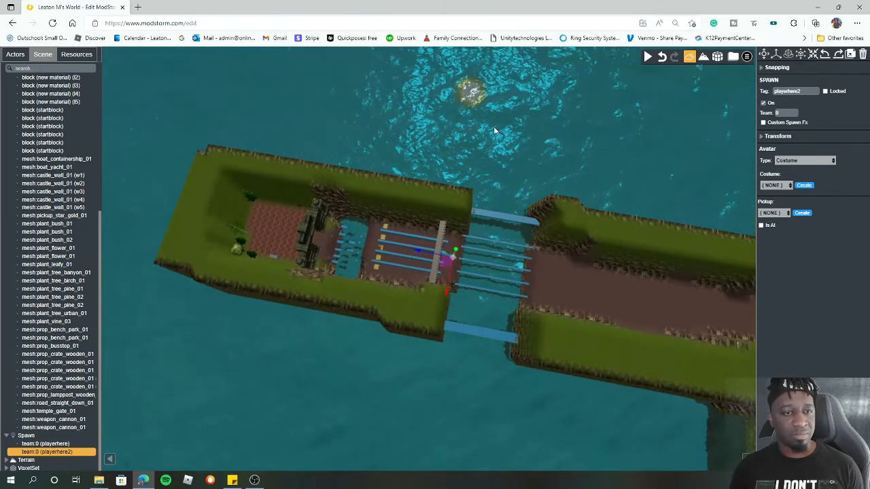
left_click(515, 135)
scroll(527, 218, "down", 2)
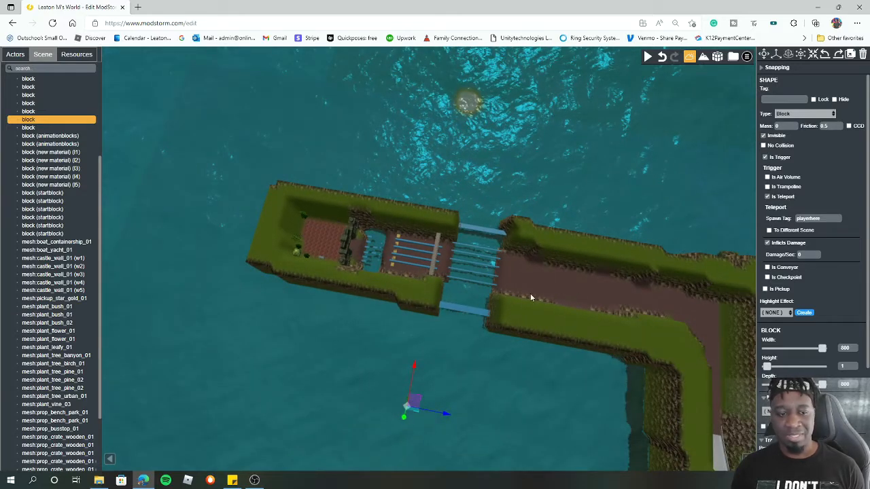
left_click_drag(404, 416, 403, 423)
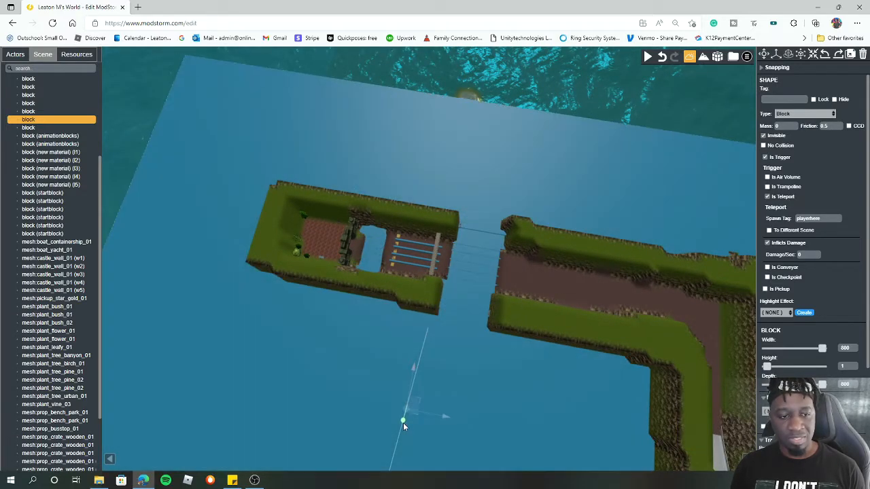
left_click(802, 55)
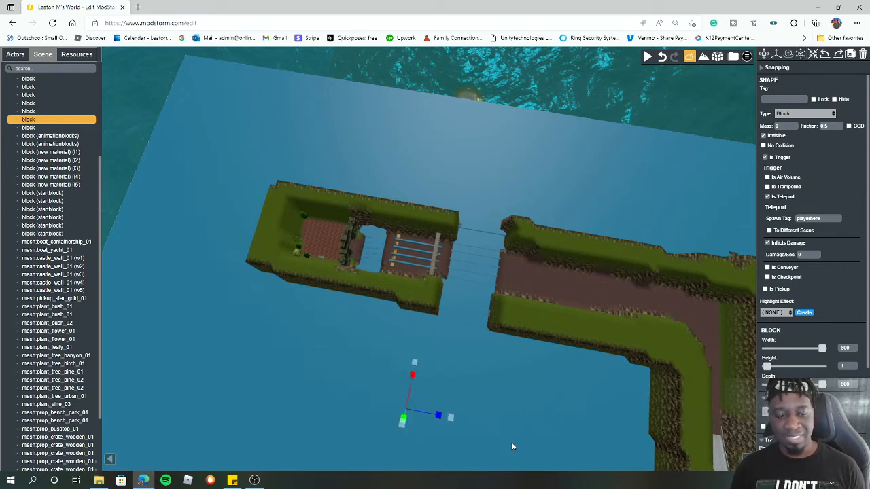
left_click_drag(439, 416, 410, 394)
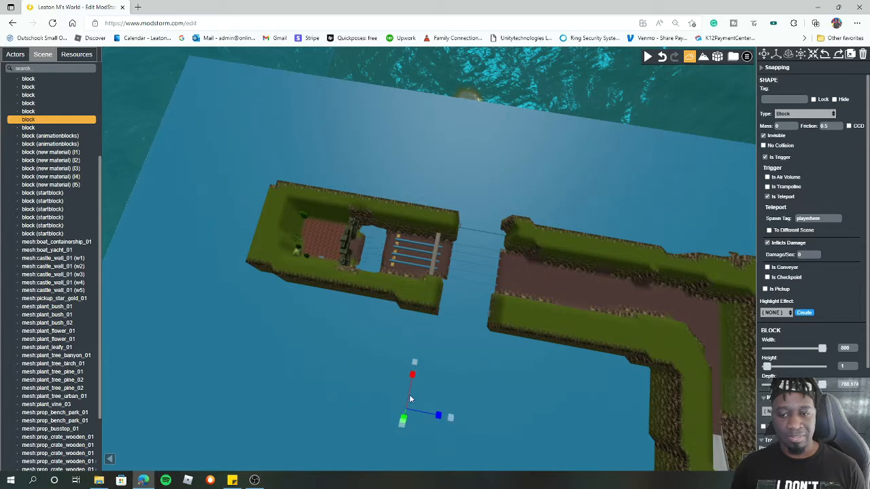
left_click(822, 349)
left_click_drag(823, 350, 824, 350)
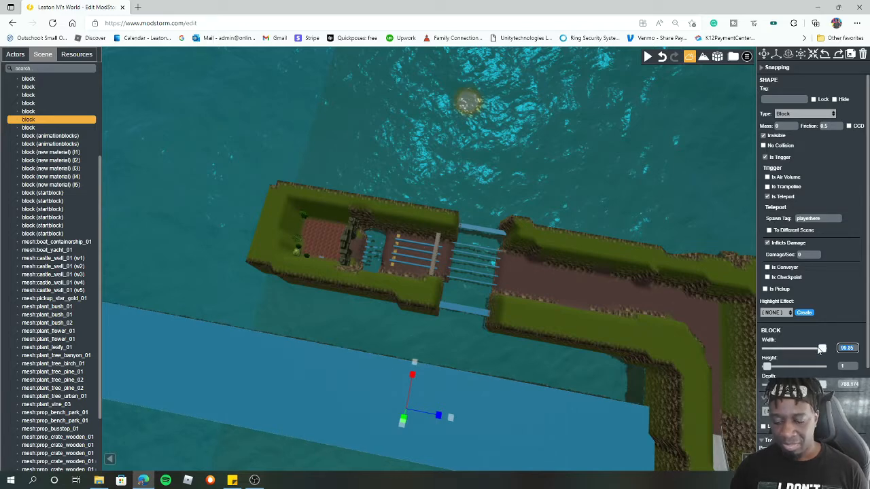
type("800")
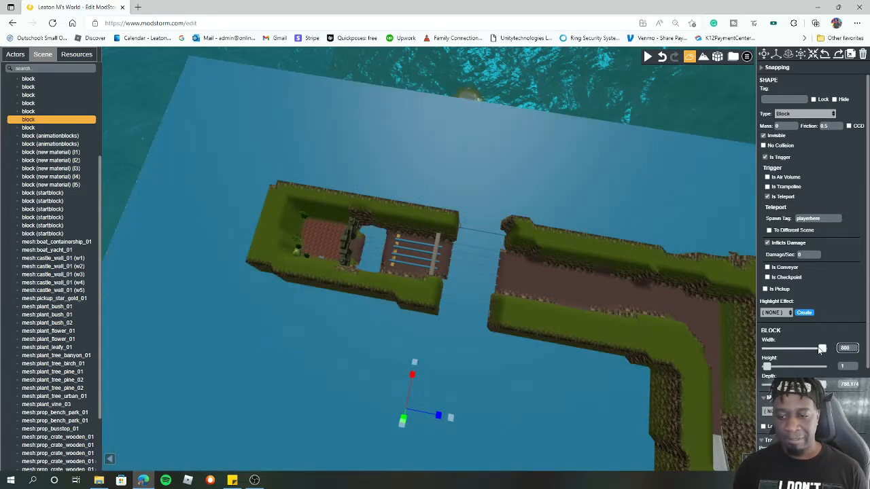
mouse_move(822, 385)
left_mouse_down()
mouse_move(814, 385)
mouse_move(824, 386)
left_mouse_up()
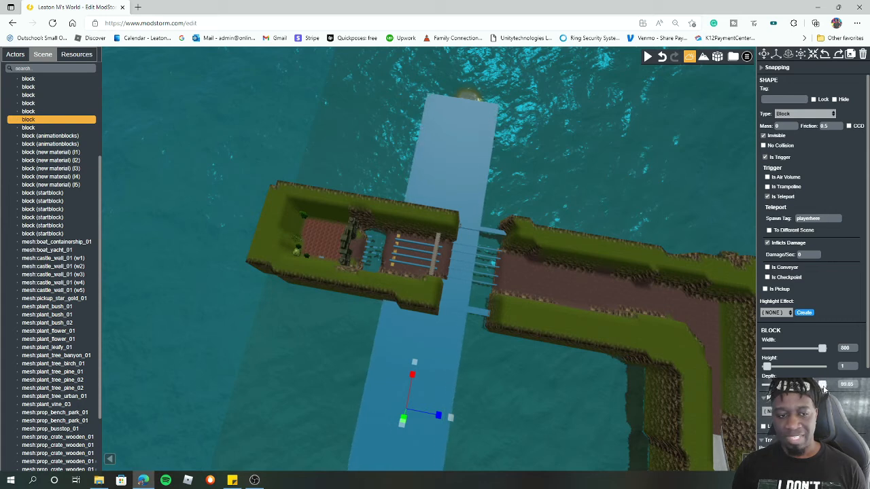
left_click_drag(823, 349, 822, 349)
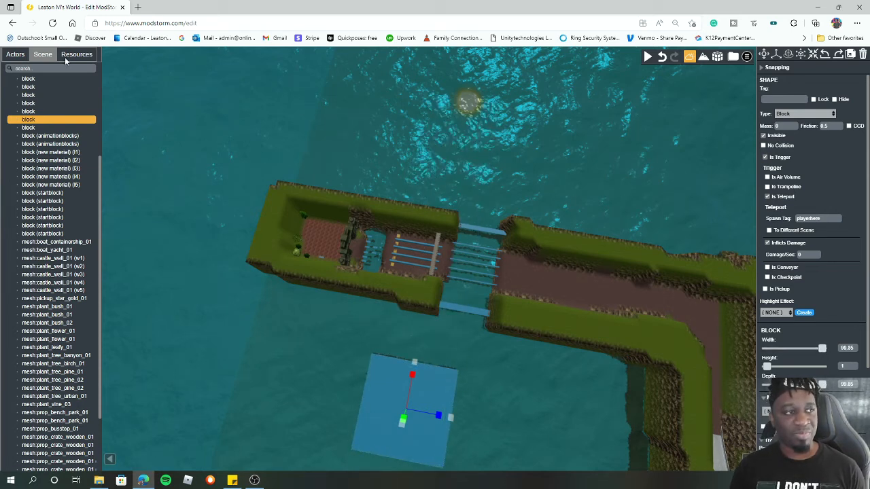
- Move the resized trigger block into the first water pool near the gate and reselect it
left_click(13, 58)
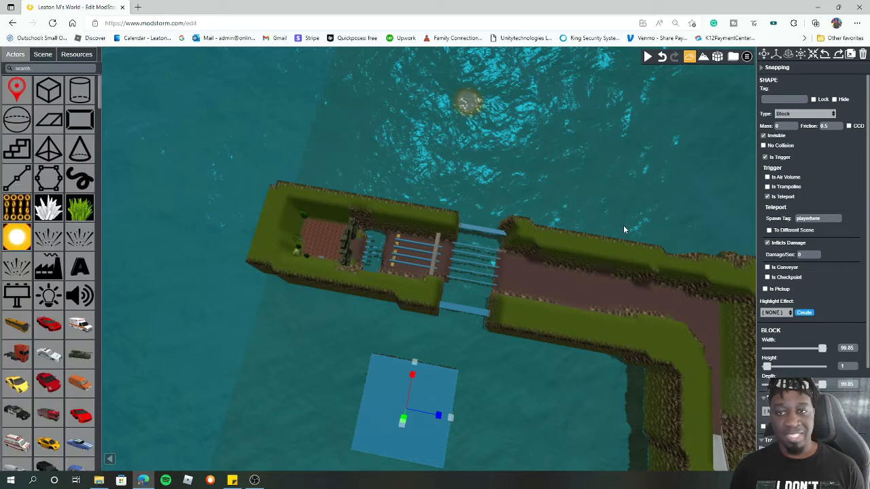
left_click(777, 54)
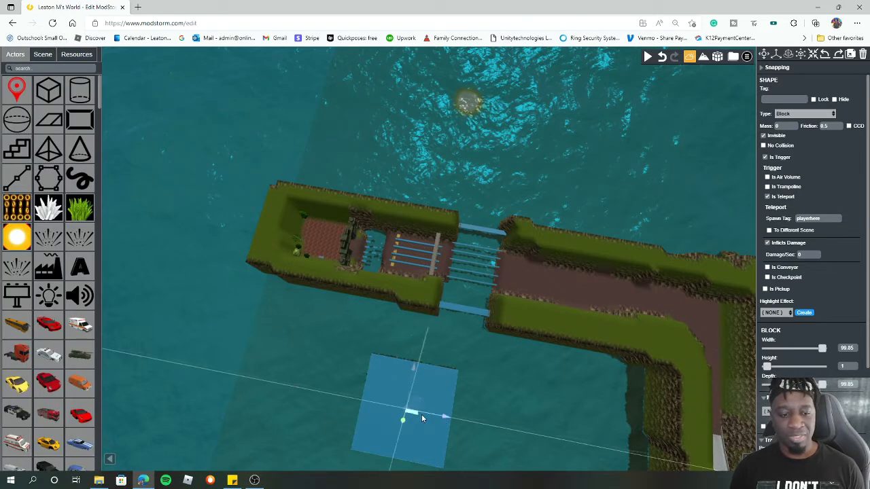
left_click_drag(440, 414, 391, 228)
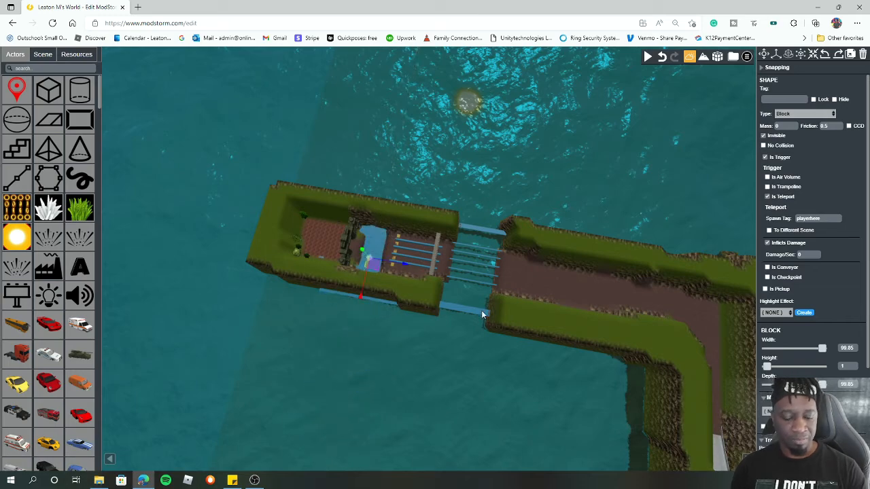
key("f")
right_click_drag(521, 280, 391, 237)
left_click(348, 182)
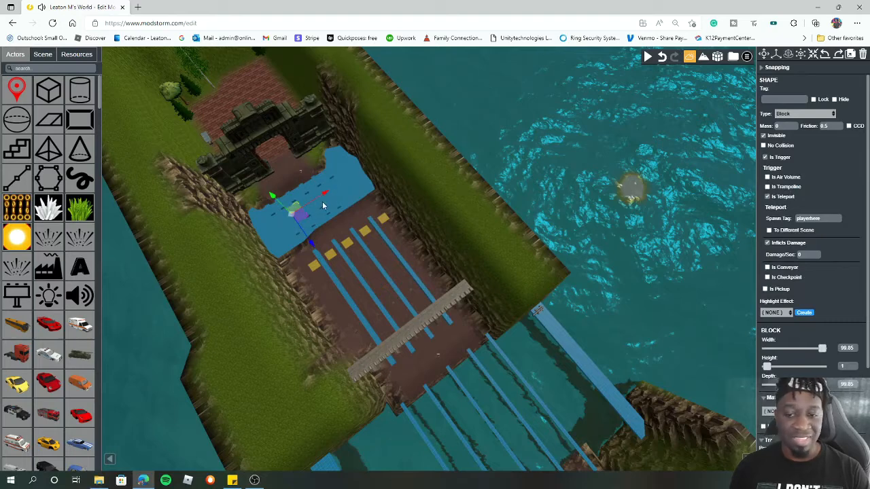
left_click_drag(275, 196, 282, 206)
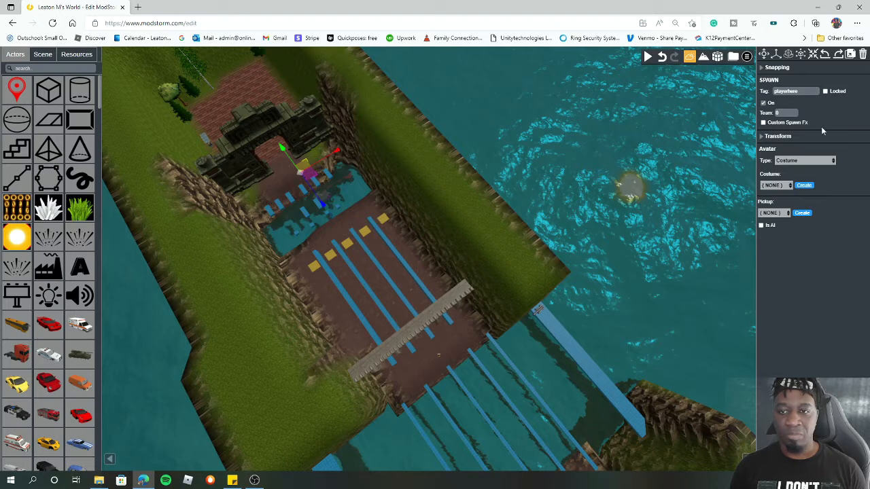
left_click(280, 234)
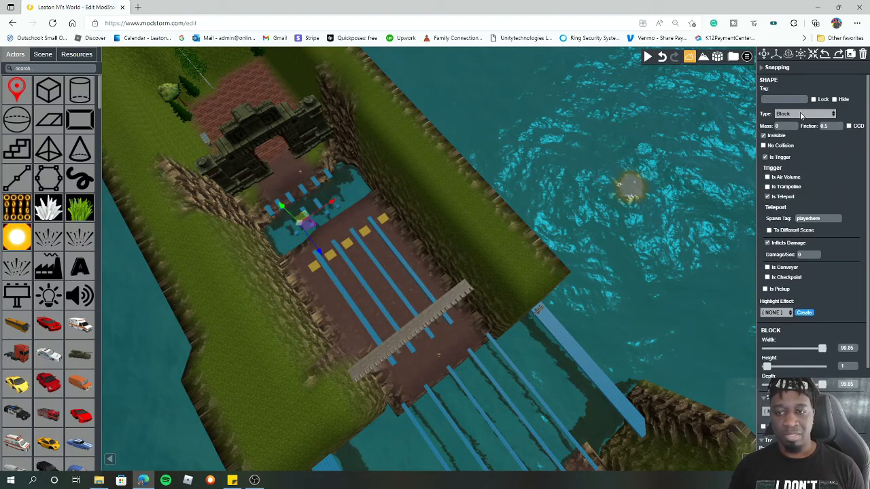
- Set the trigger block's spawn tag to d and review the block entries in the scene list
left_click(818, 219)
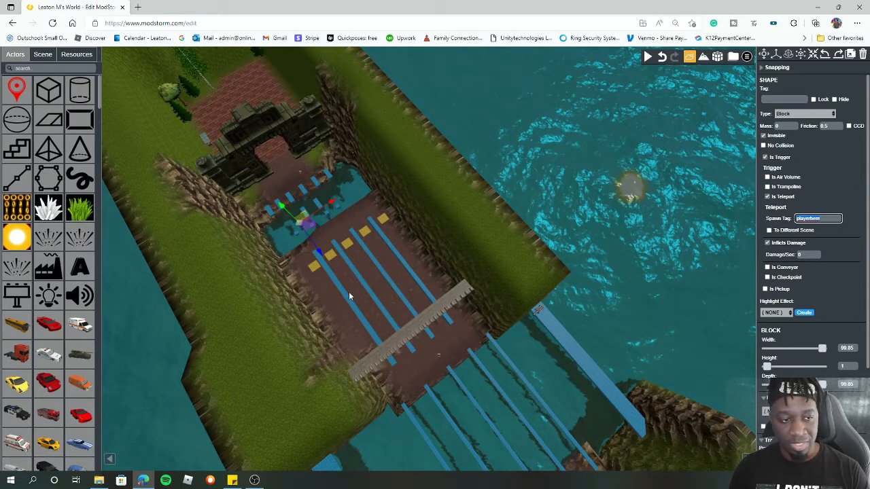
type("d")
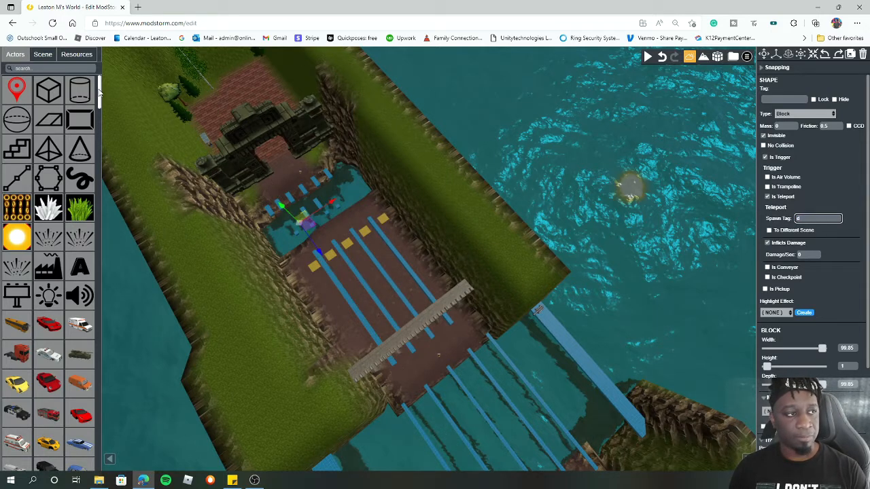
left_click(42, 54)
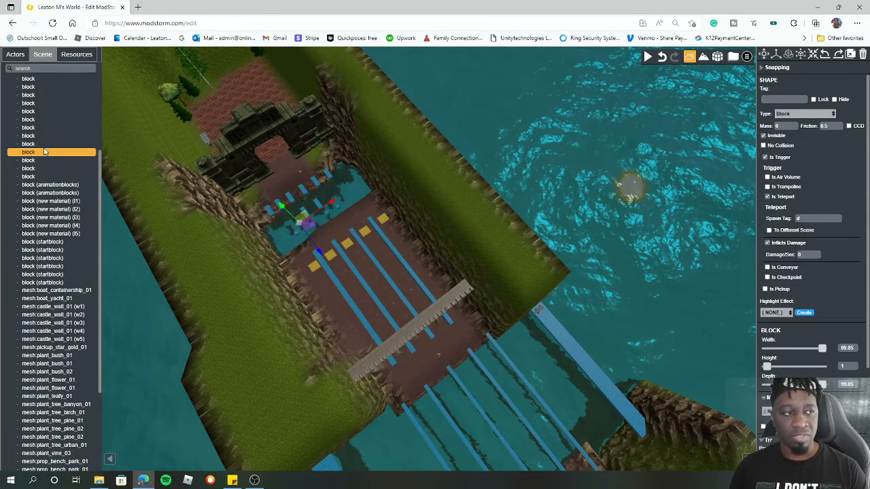
left_click(39, 144)
left_click(39, 153)
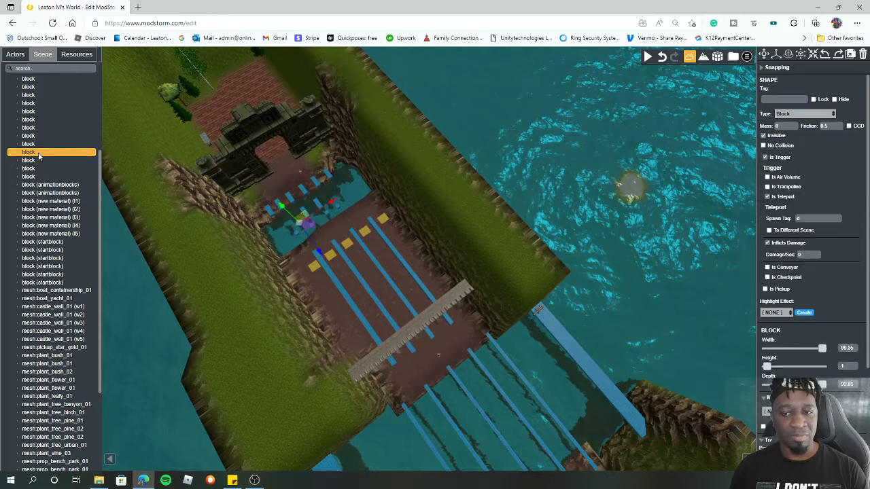
left_click(40, 161)
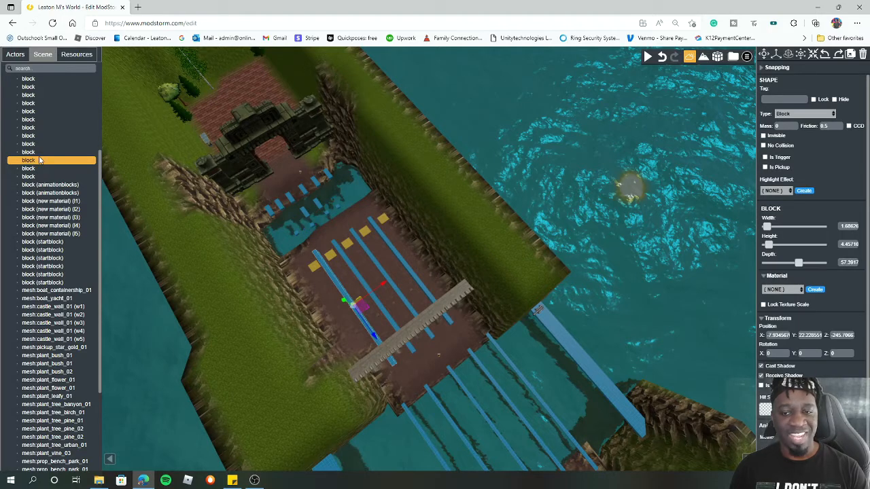
left_click(40, 152)
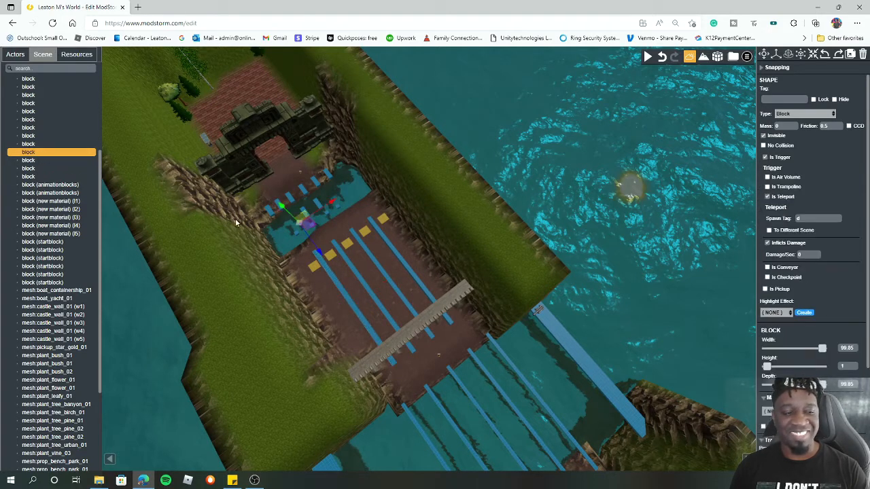
- Select the trigger block at the second bridges and set its spawn tag to playerhere2
left_click(321, 271)
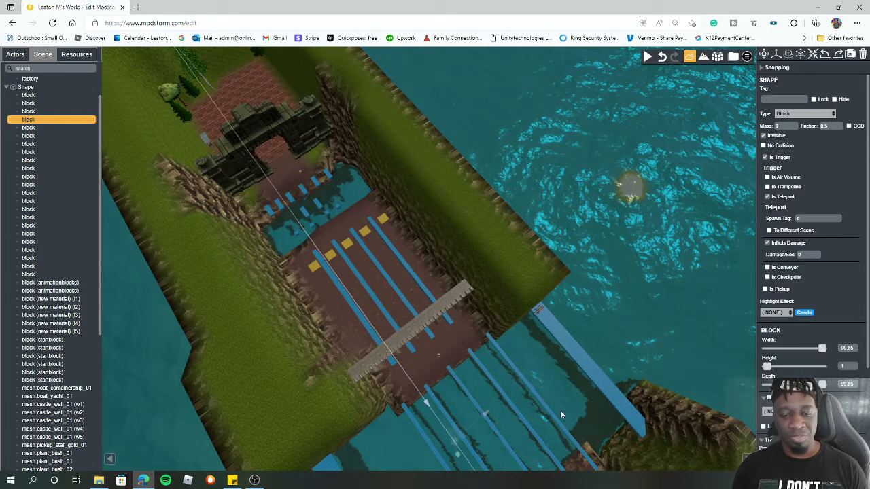
scroll(562, 409, "down", 7)
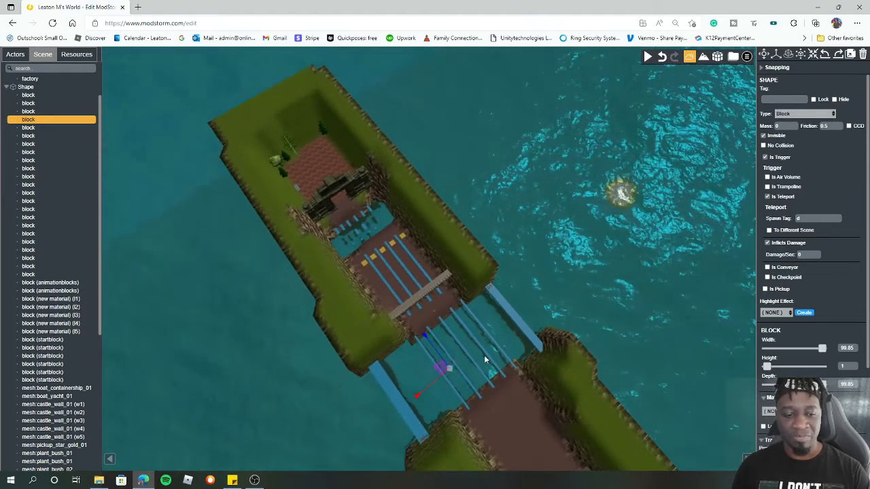
left_click(798, 219)
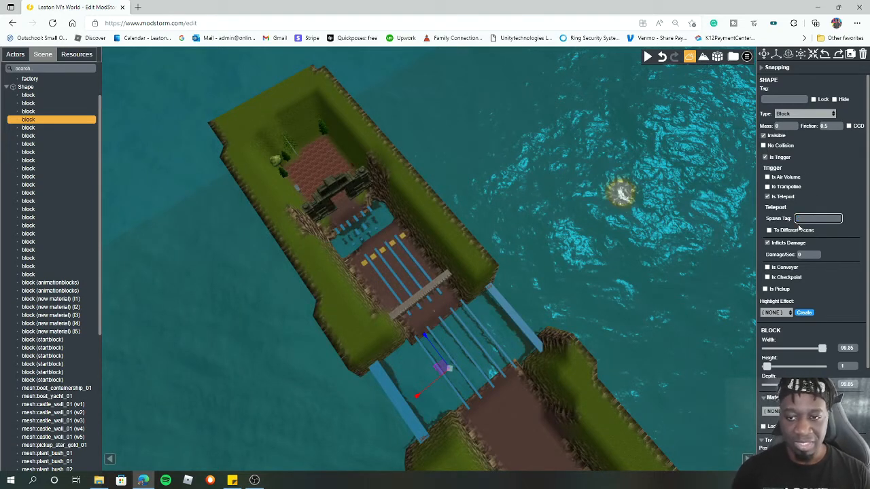
type("playerhere2")
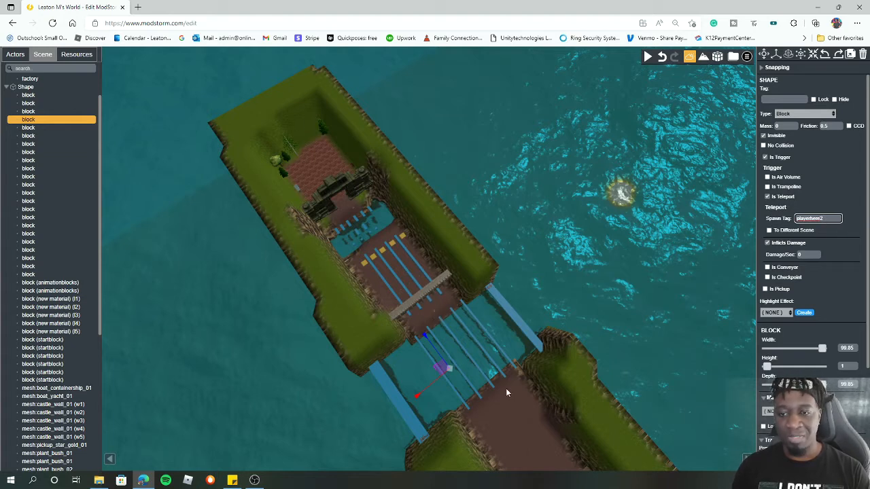
- Playtest the level by running and jumping toward the water, then return to the editor
left_click(647, 57)
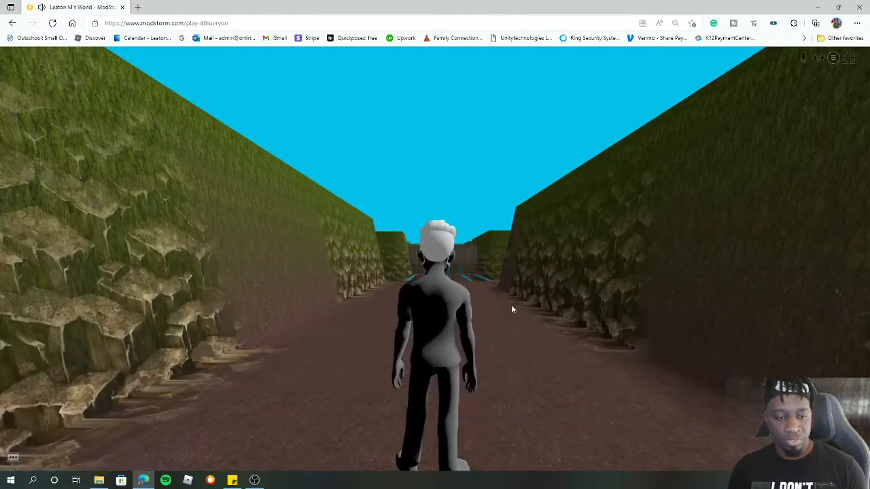
left_click(513, 310)
key("w")
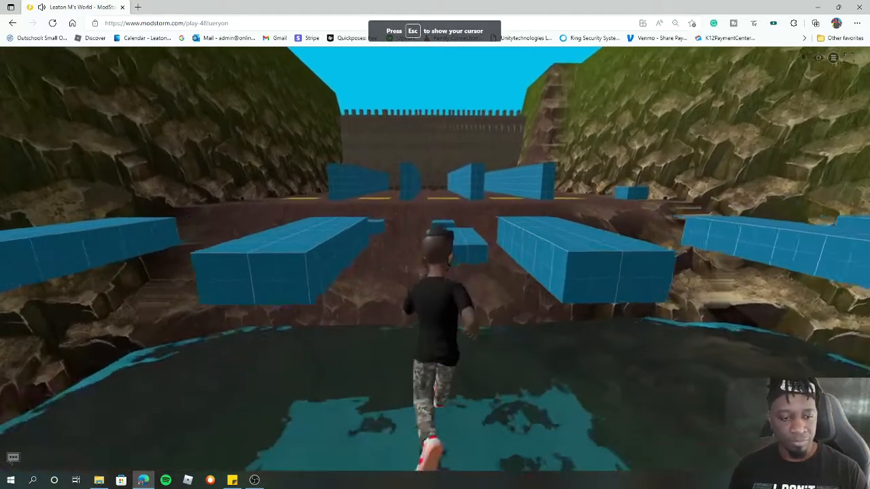
key("space")
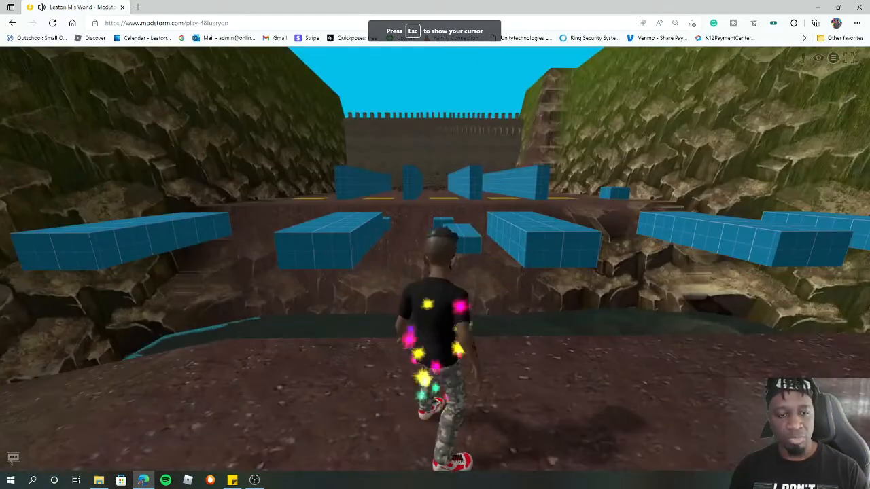
key("Escape")
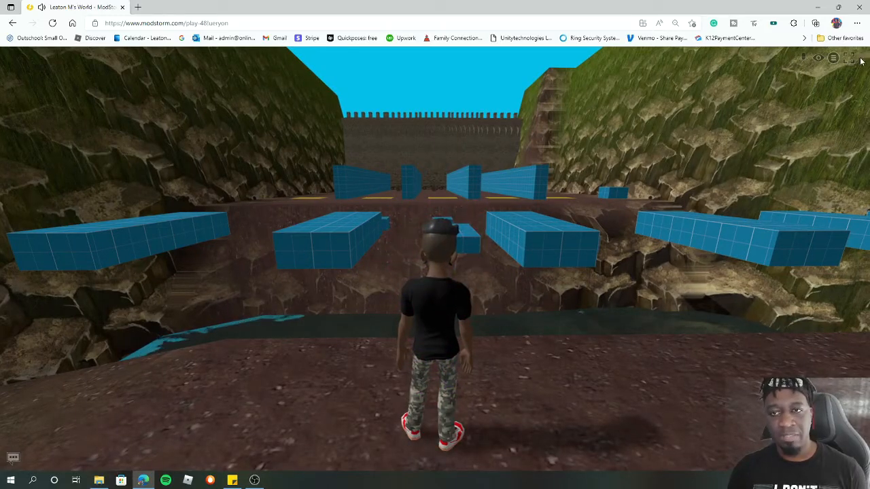
left_click(833, 58)
left_click(848, 103)
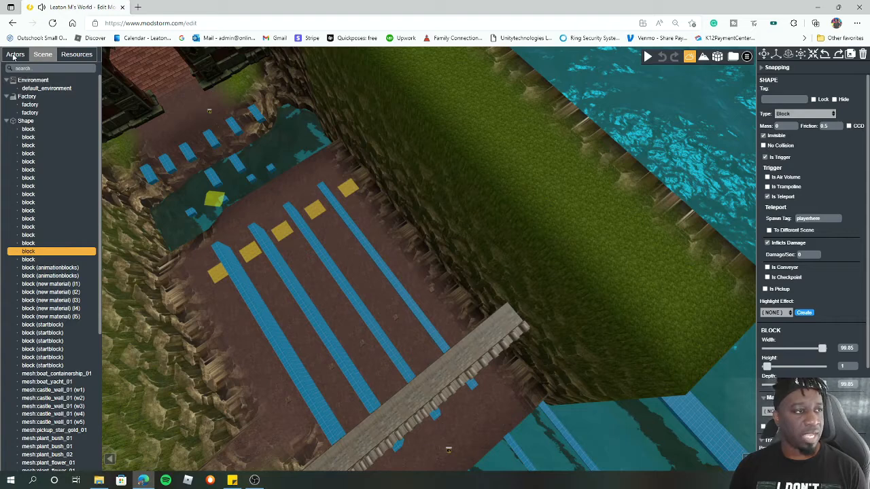
- Open the PlayerSpawner action in the resources and set its spawn tag to playerhere2
left_click(84, 59)
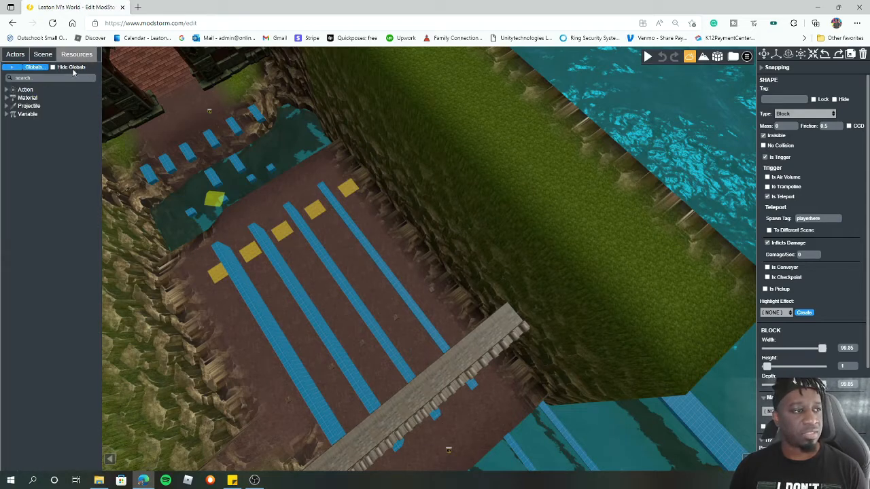
left_click(7, 90)
left_click(43, 155)
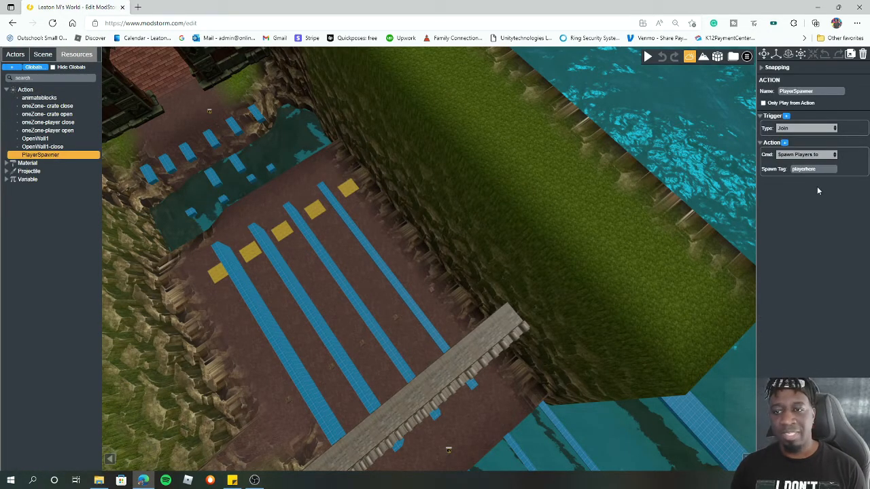
double_click(814, 91)
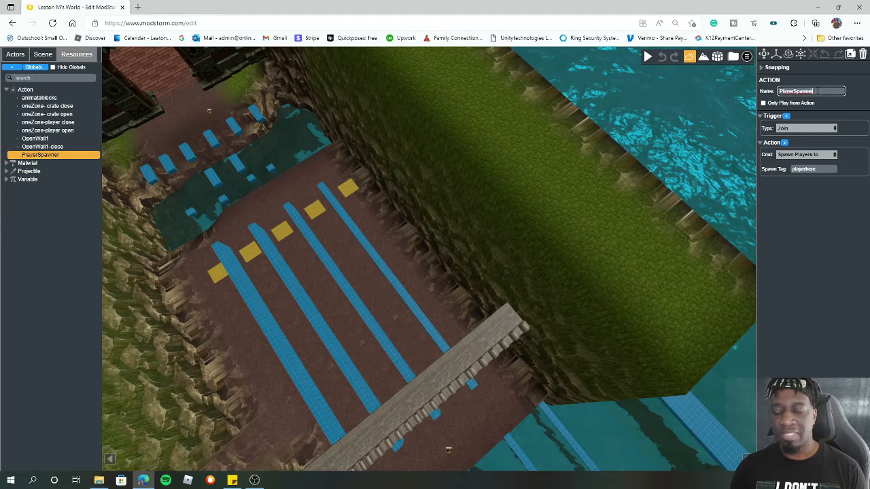
right_click(816, 91)
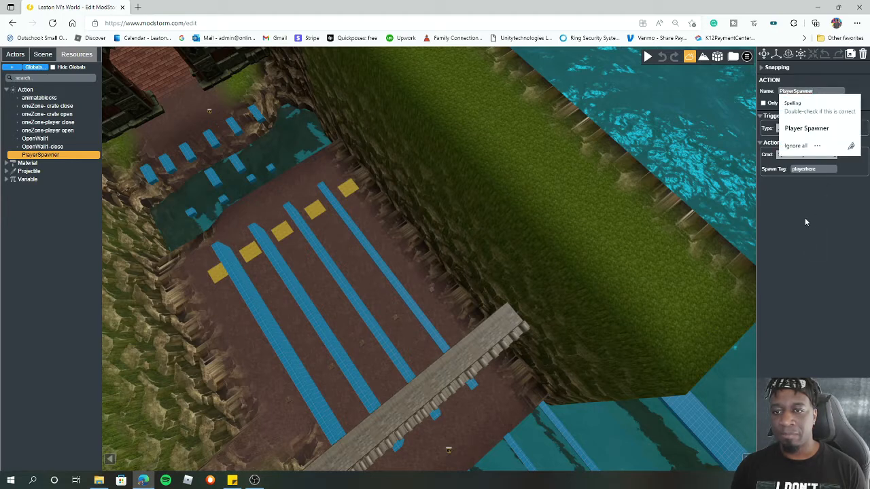
right_click(819, 169)
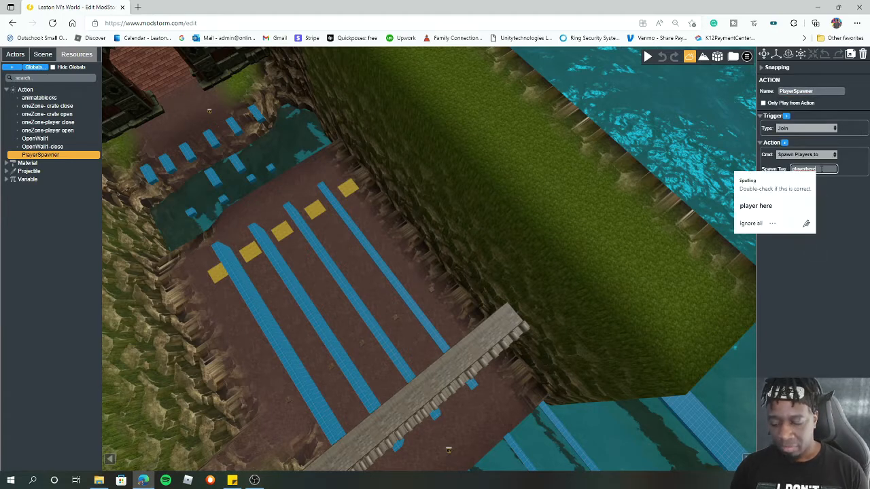
key("Escape")
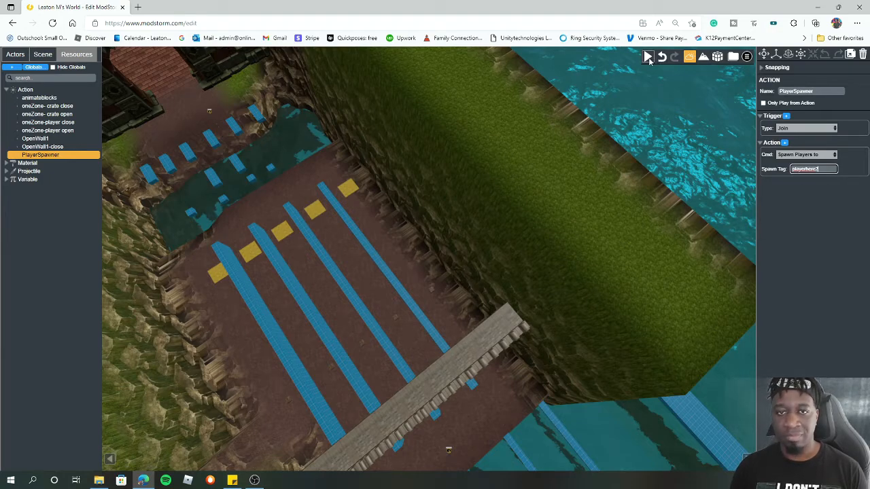
- Playtest the level again from the new spawn point, then return to the editor
left_click(648, 57)
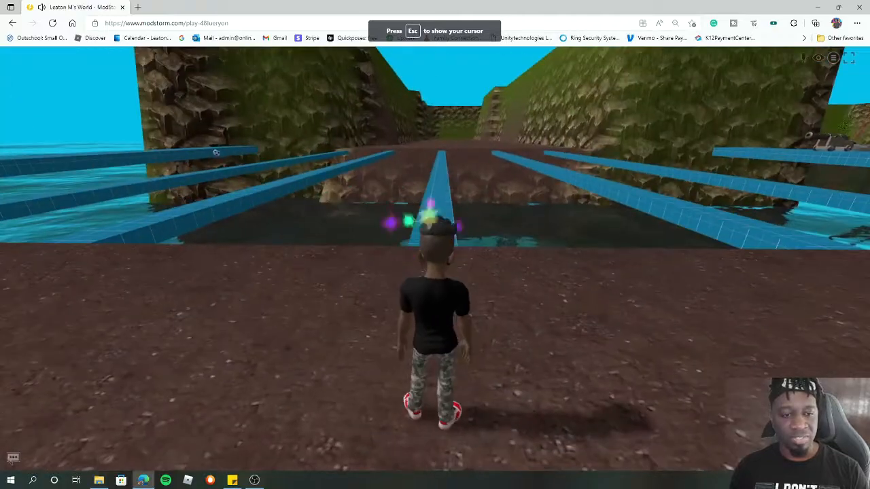
key("w")
key("space")
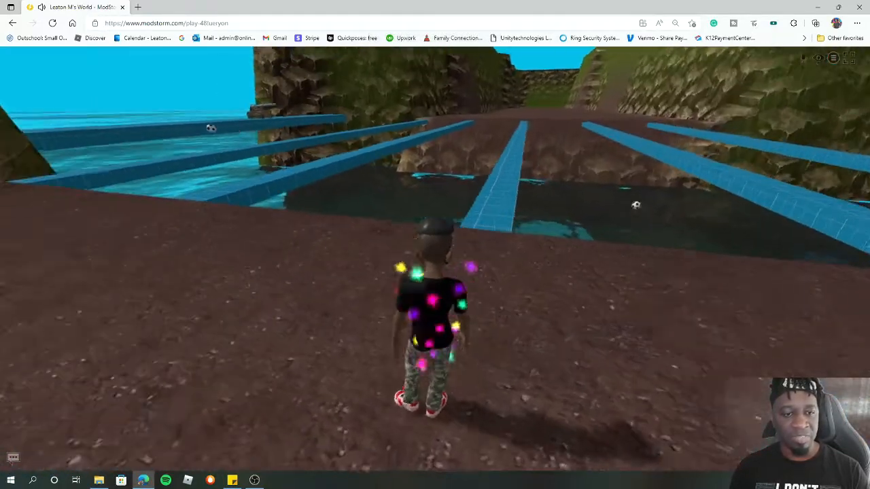
key("Escape")
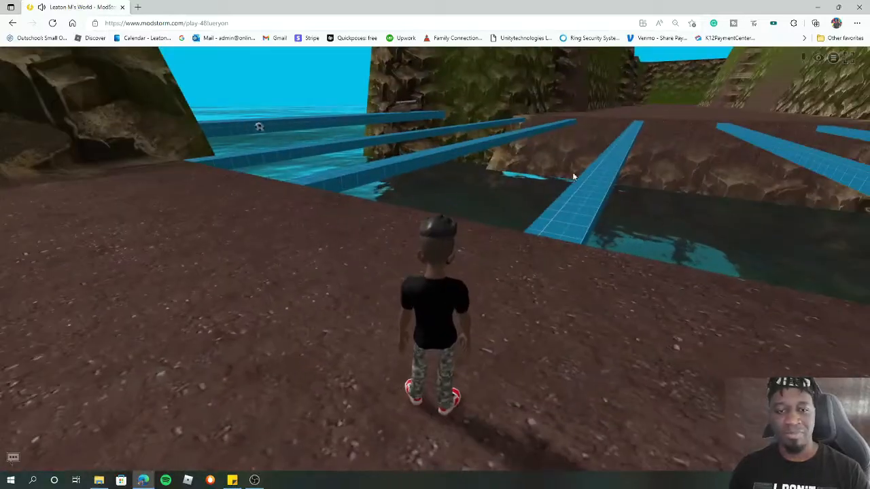
left_click(833, 58)
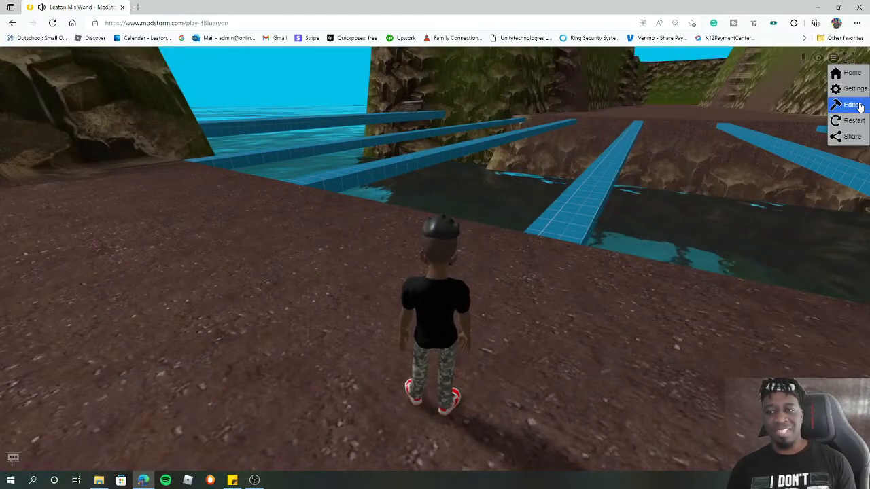
left_click(858, 102)
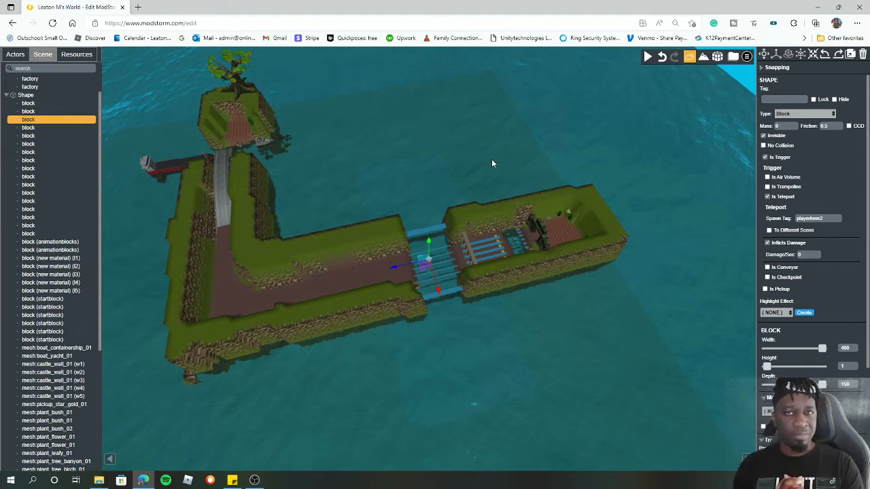
- Select the trigger block in the first pool near the gate and lower it slightly into the water
scroll(492, 164, "up", 5)
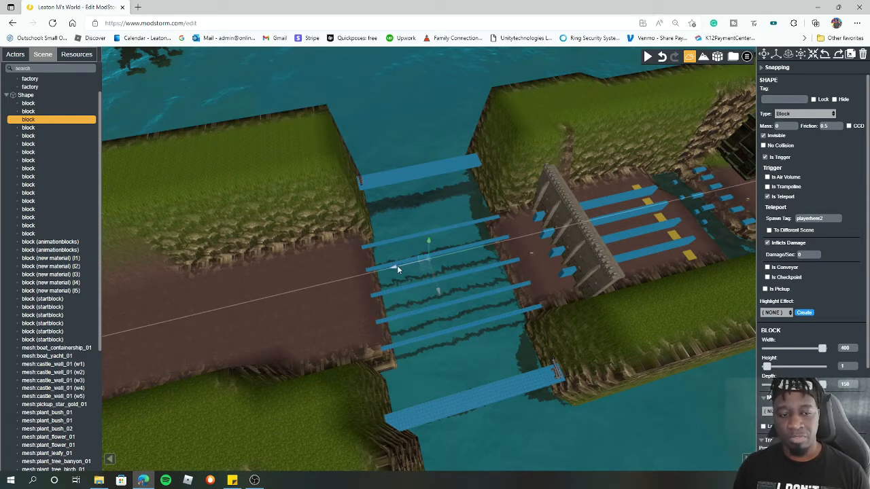
left_click_drag(429, 240, 431, 234)
scroll(598, 320, "down", 2)
scroll(594, 314, "down", 2)
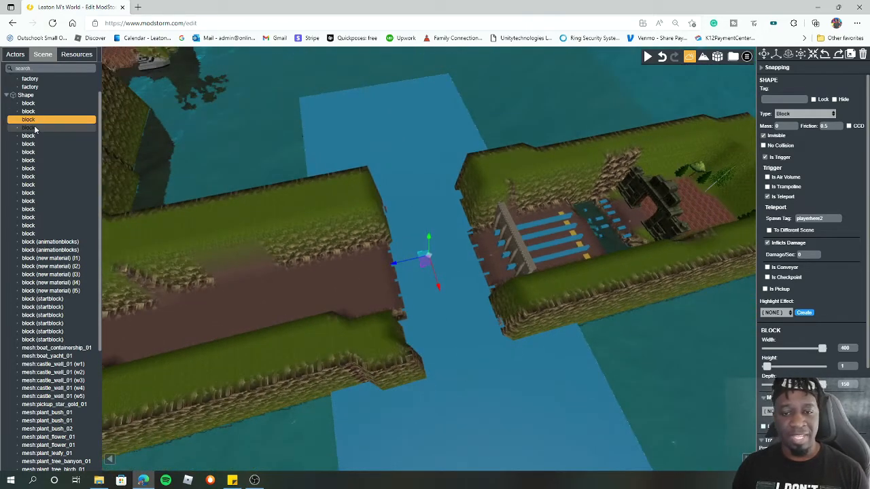
left_click(57, 128)
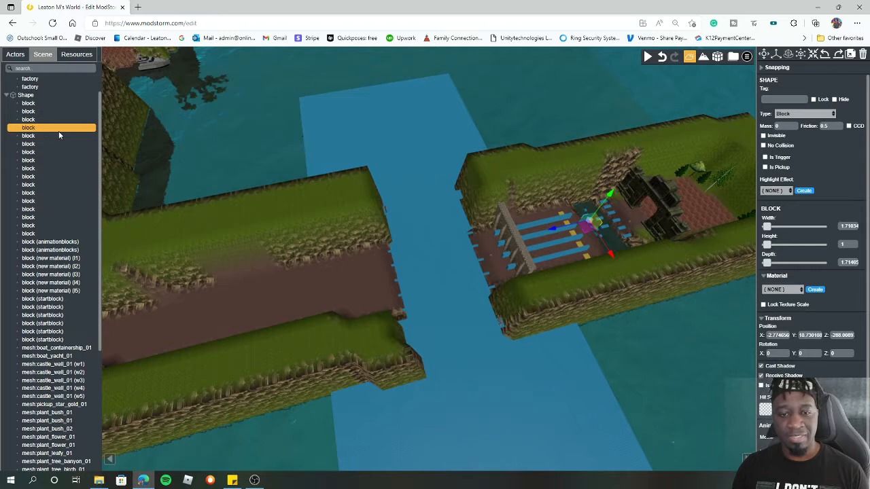
left_click(612, 242)
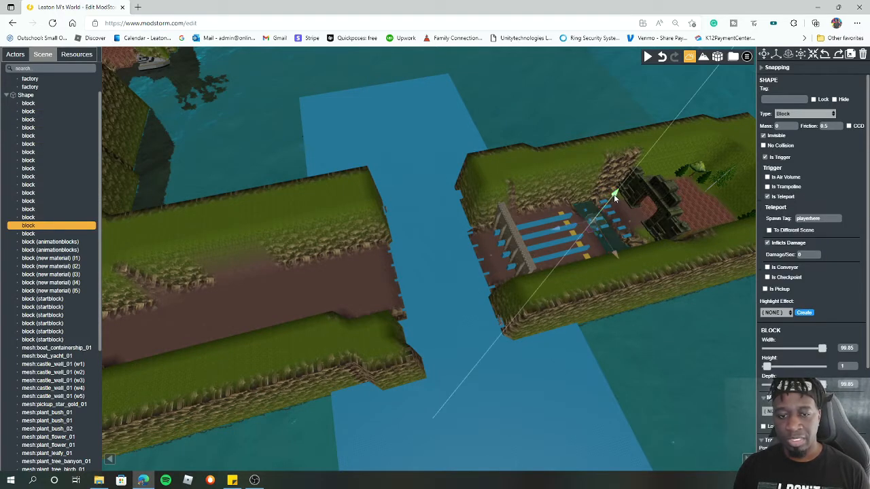
mouse_move(619, 195)
left_mouse_down()
mouse_move(634, 177)
mouse_move(619, 200)
left_mouse_up()
key("f")
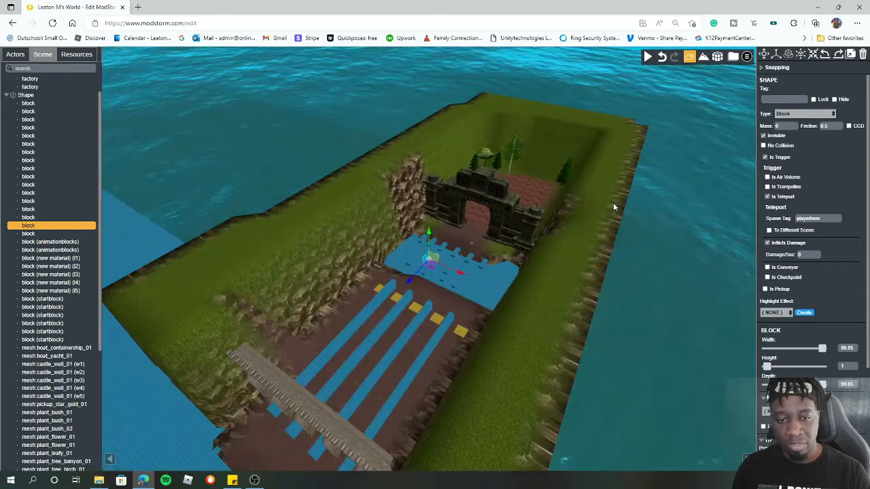
scroll(462, 273, "up", 5)
left_click_drag(427, 234, 427, 248)
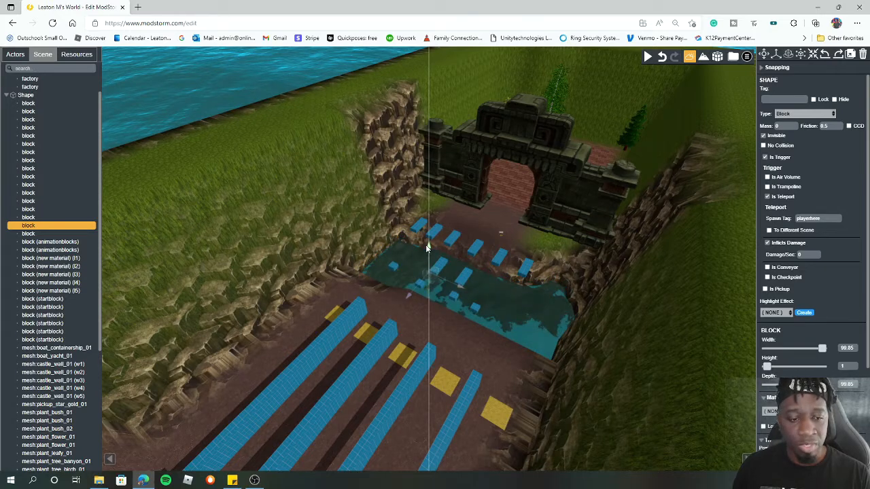
left_click_drag(427, 248, 427, 250)
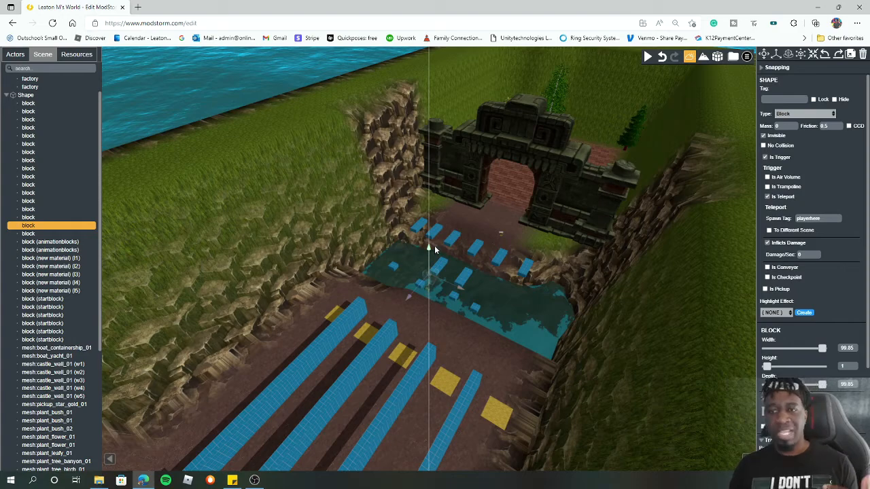
- Select the trigger block at the second bridges and shift its height slightly
left_click_drag(528, 250, 429, 322)
left_click(172, 369)
left_click_drag(344, 360, 245, 380)
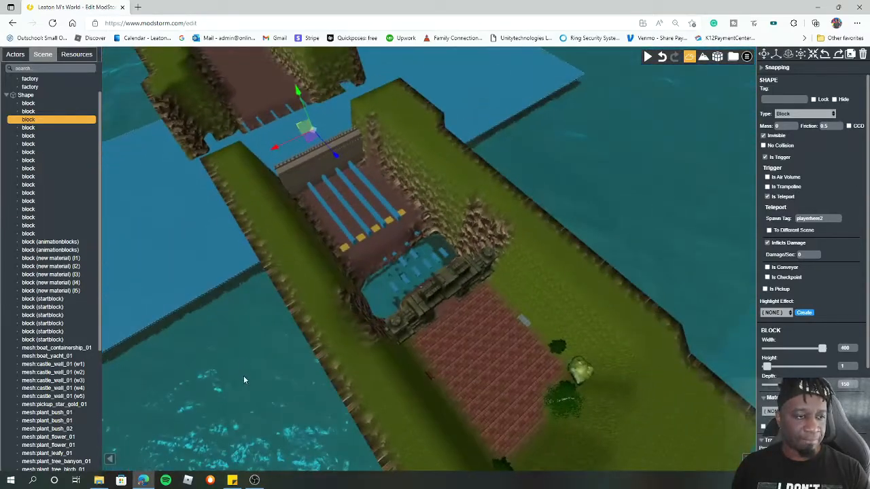
left_click_drag(299, 90, 306, 100)
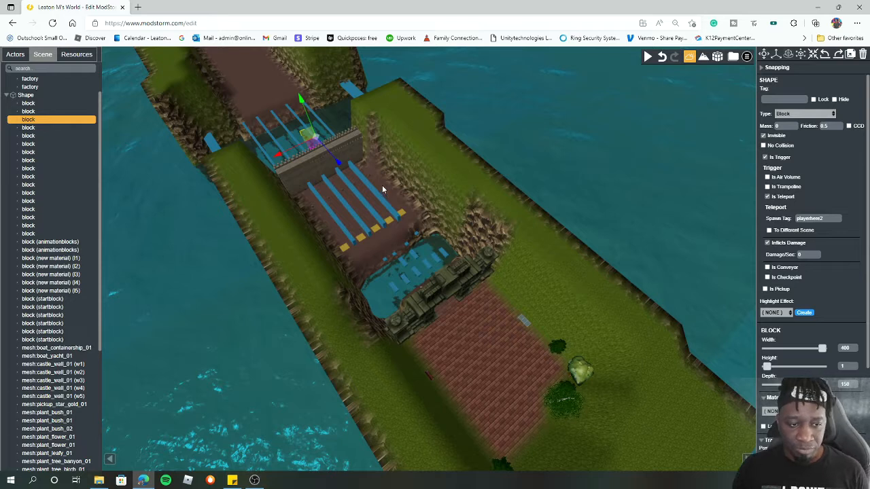
- Check the trigger block's Invisible, Is Trigger, Is Teleport and spawn tag settings
left_click(765, 157)
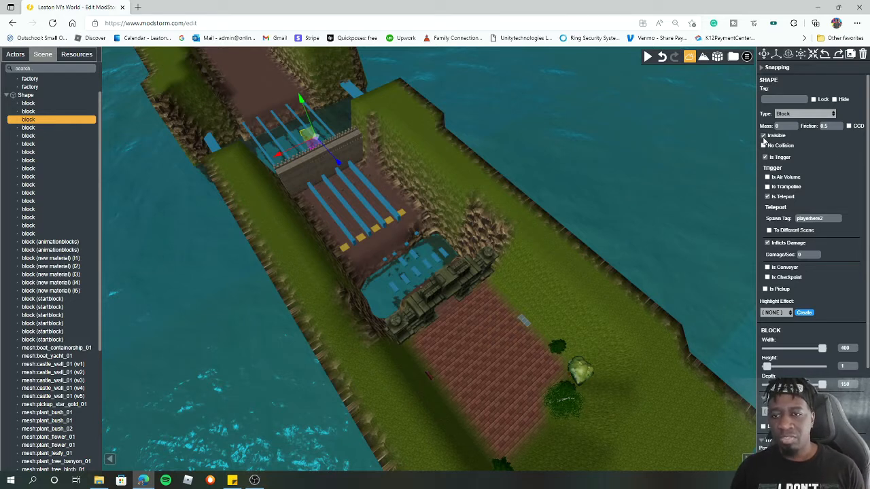
left_click(770, 136)
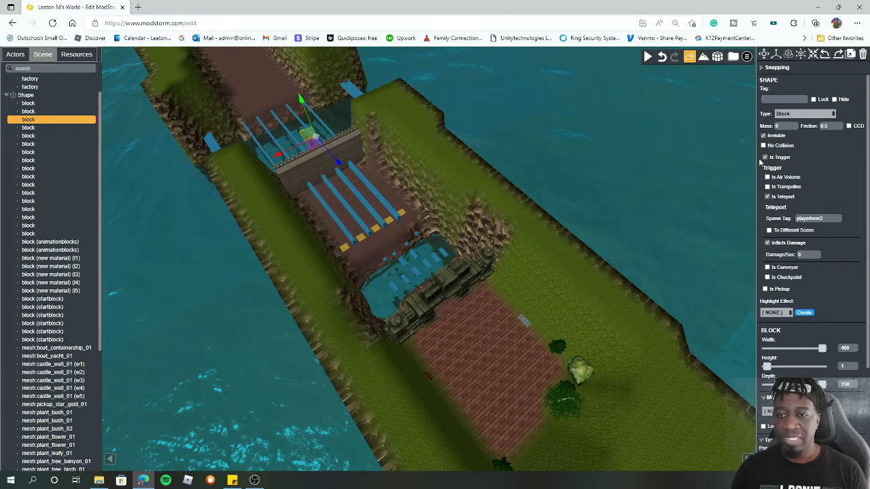
left_click(765, 157)
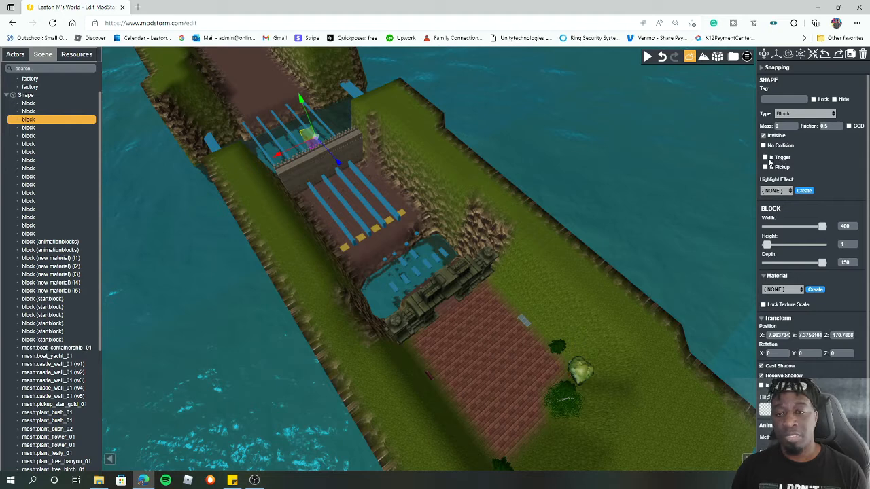
left_click(768, 159)
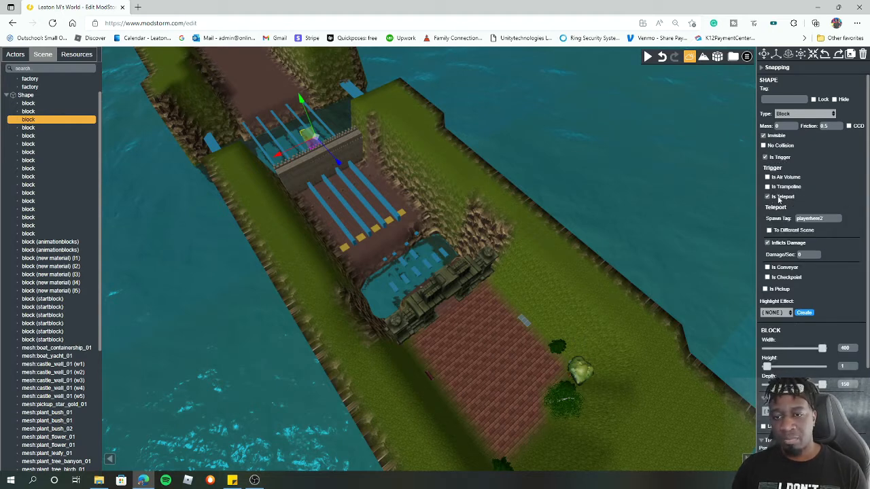
left_click(769, 197)
left_click(771, 198)
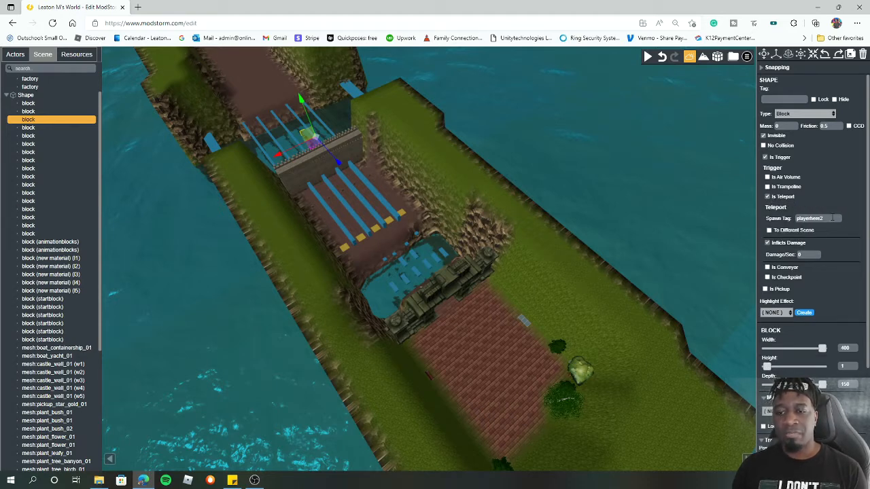
left_click_drag(832, 218, 799, 218)
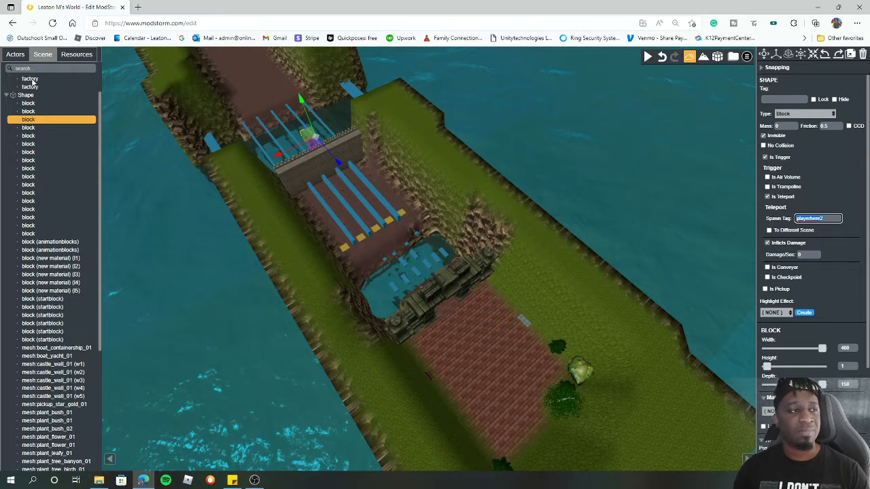
- Expand the spawn points in the scene list and inspect the playerhere and playerhere2 spawns
left_click(8, 96)
left_click(4, 96)
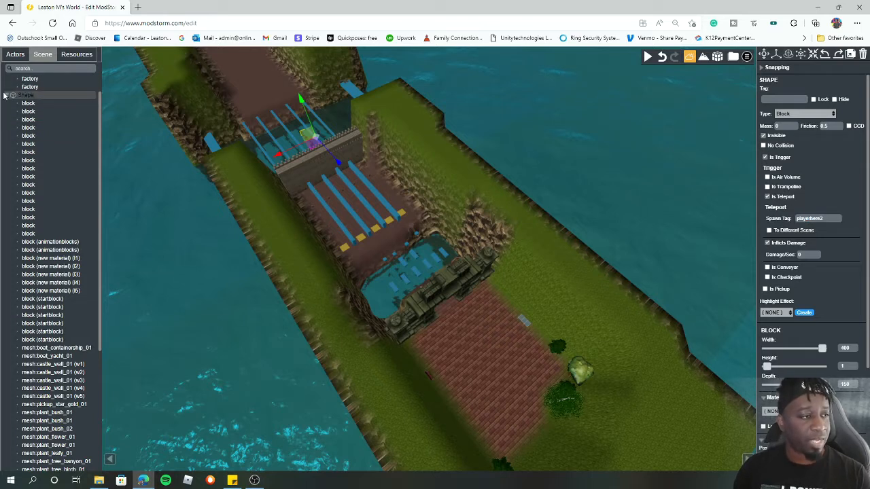
left_click(5, 96)
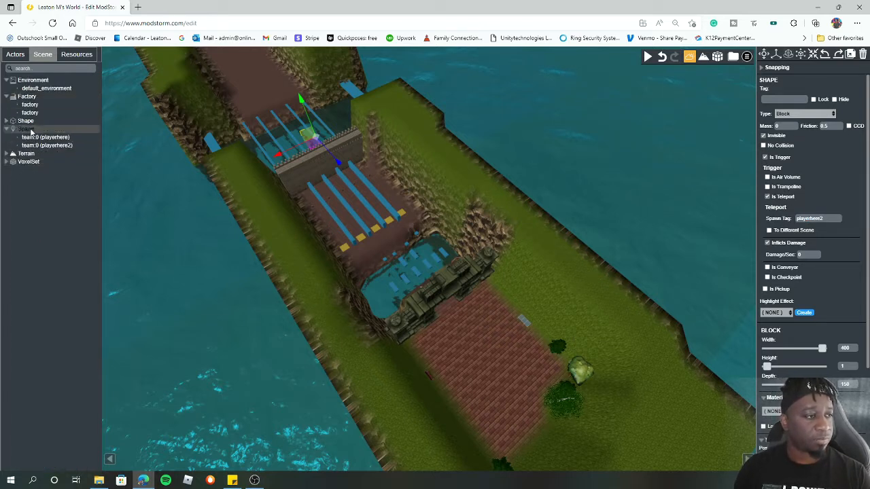
left_click(49, 146)
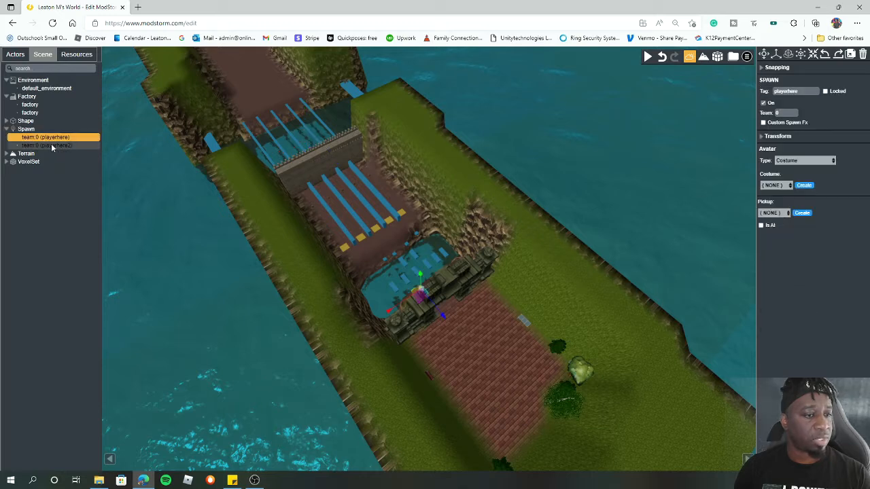
left_click(61, 138)
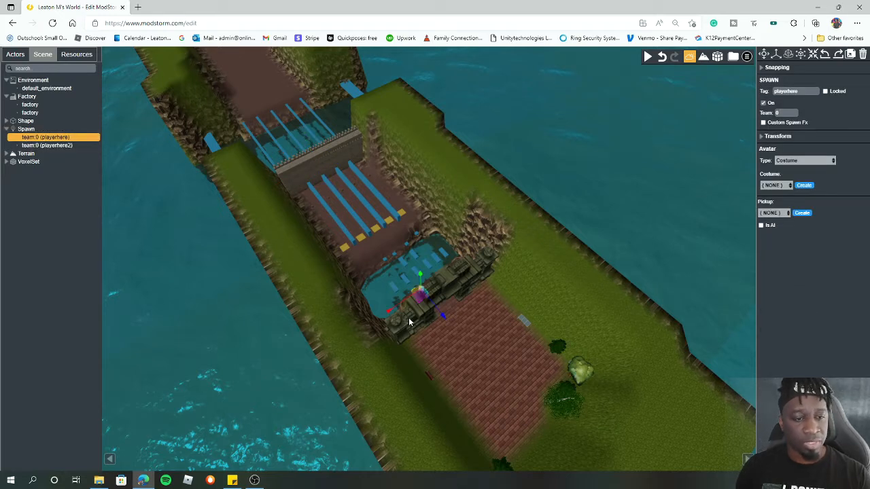
- Focus on the playerhere spawn and inspect the trigger block in the nearby pool that teleports to it
key("f")
scroll(506, 299, "down", 5)
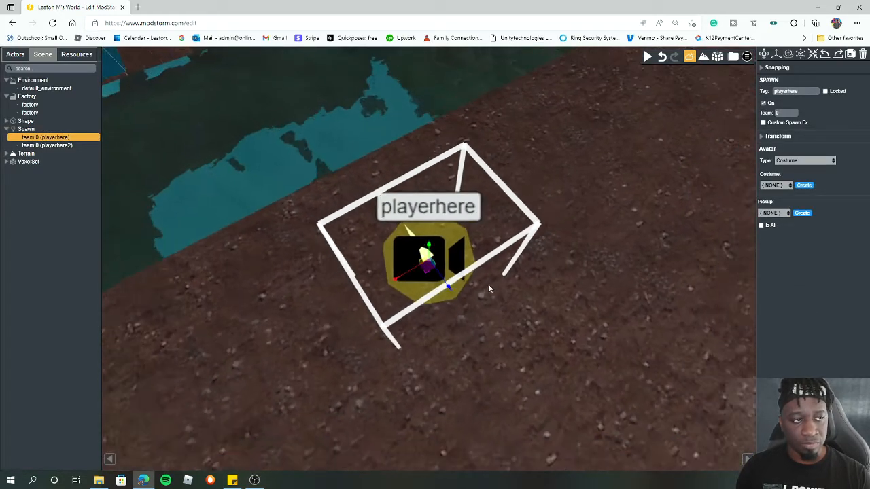
scroll(514, 297, "down", 3)
left_click(514, 297)
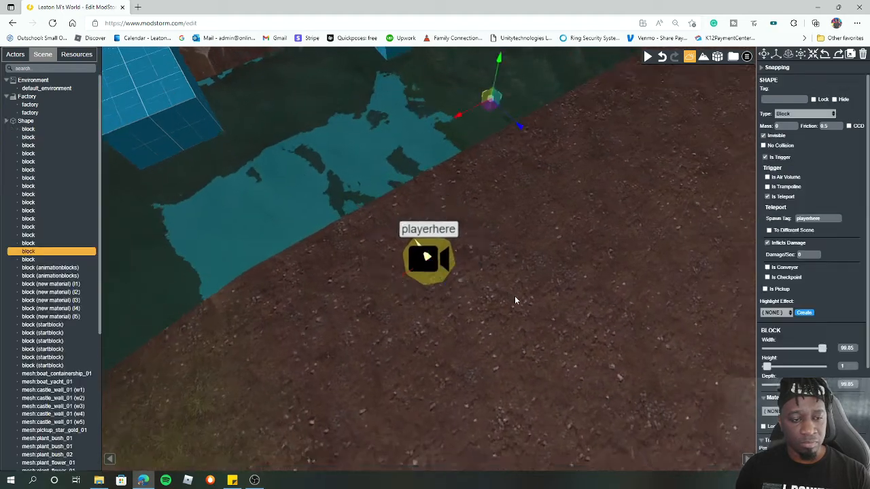
scroll(516, 333, "down", 9)
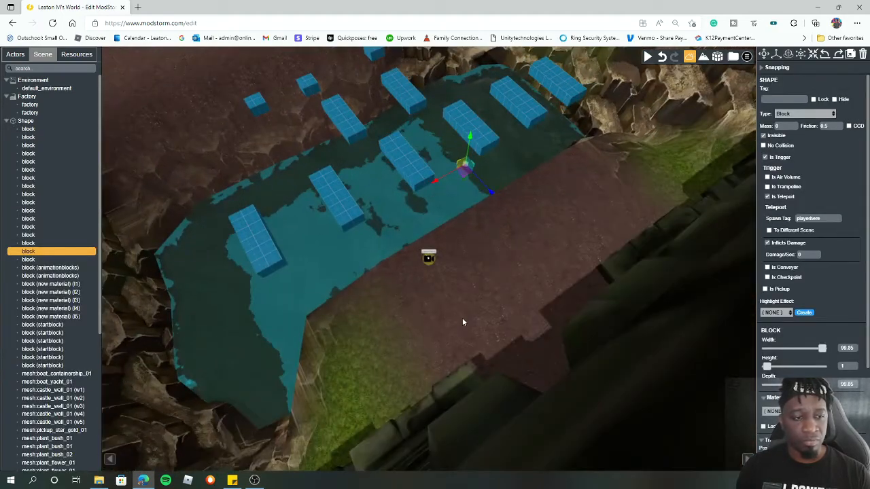
left_click_drag(461, 306, 374, 274)
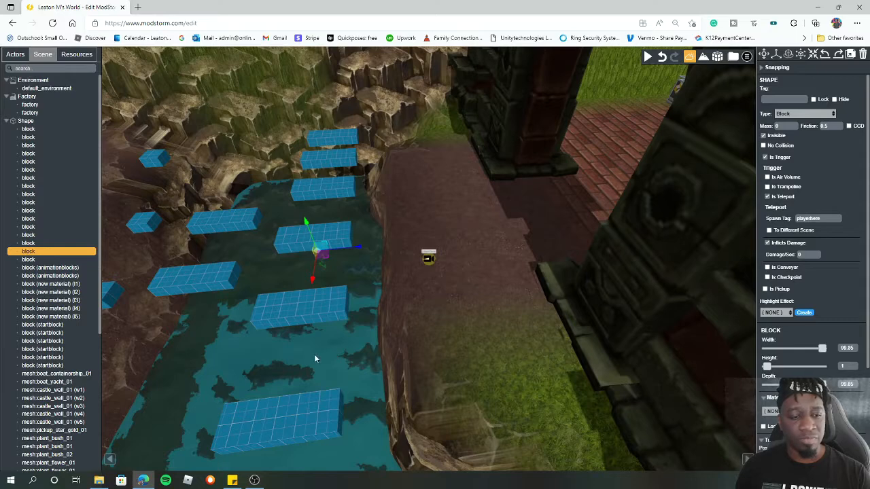
left_click_drag(314, 355, 309, 357)
left_click_drag(409, 268, 433, 262)
scroll(433, 260, "up", 5)
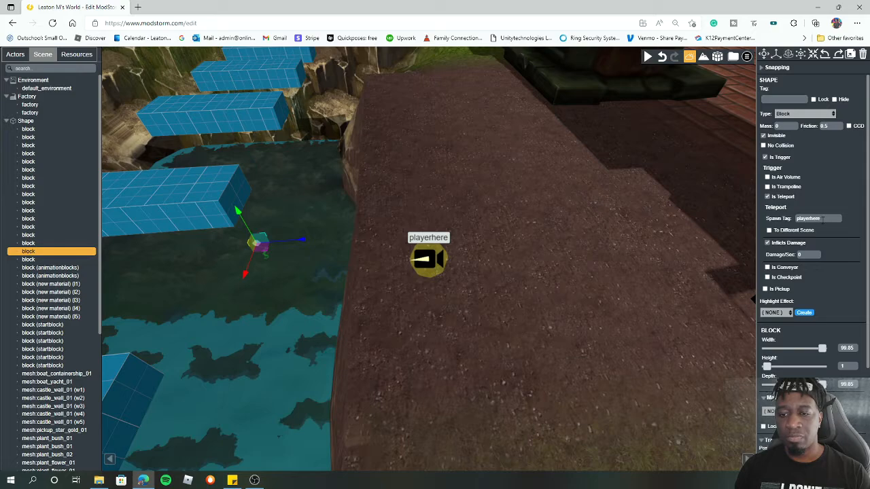
scroll(360, 250, "down", 8)
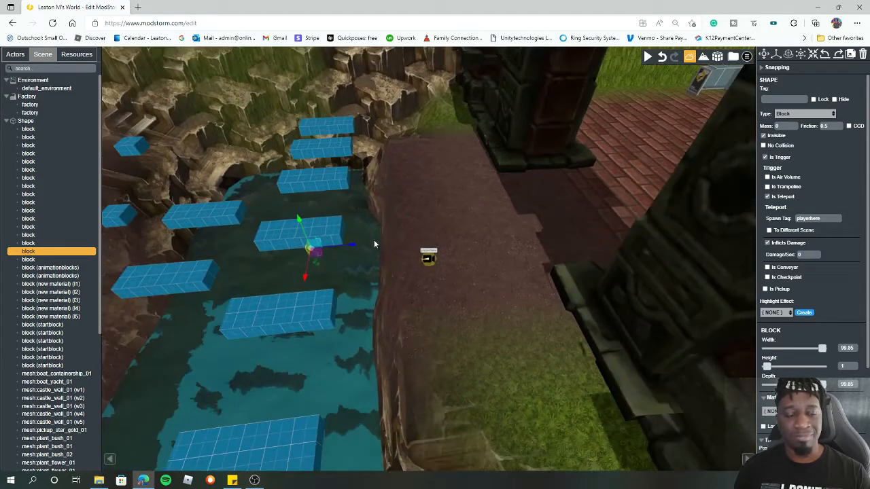
scroll(374, 241, "down", 4)
mouse_move(465, 239)
left_mouse_down()
mouse_move(379, 214)
mouse_move(451, 223)
mouse_move(390, 235)
mouse_move(269, 214)
left_mouse_up()
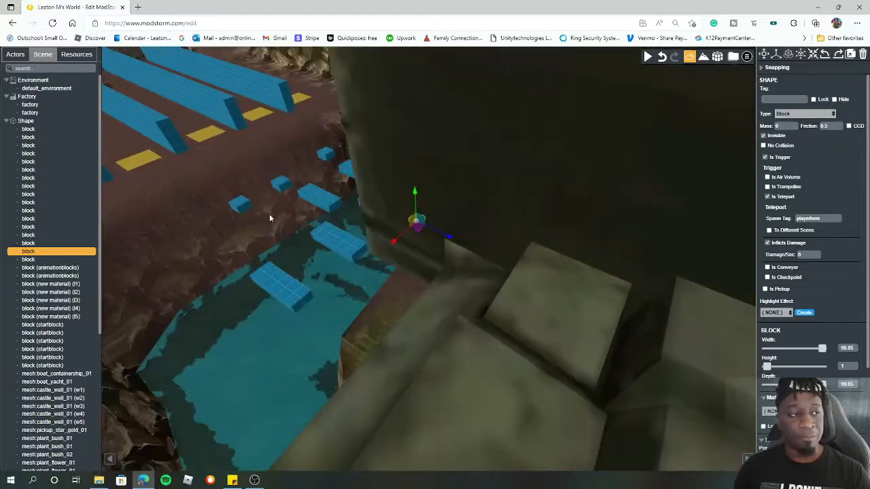
- Select the playerhere2 spawn and inspect the trigger block in the pool beside it
left_click(9, 121)
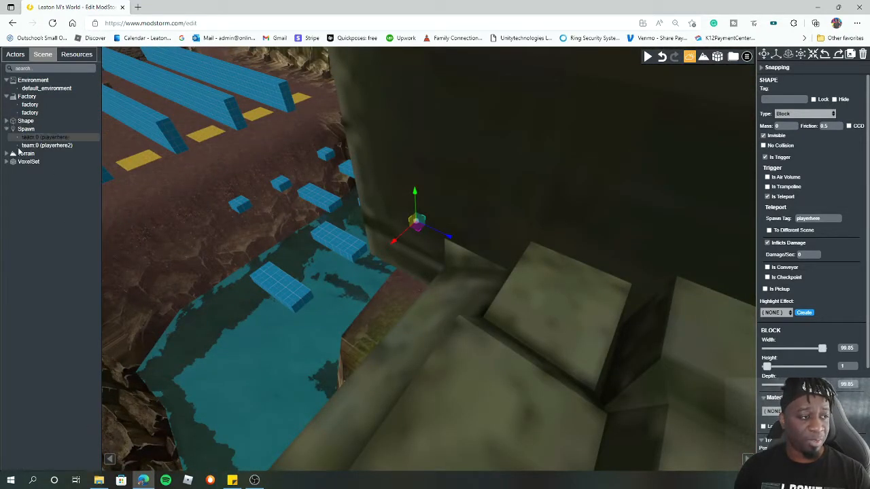
left_click(47, 145)
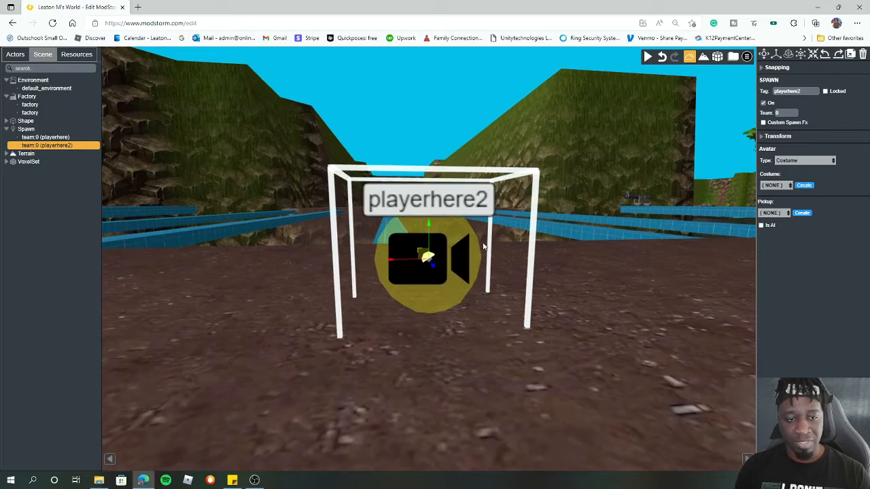
left_click(485, 249)
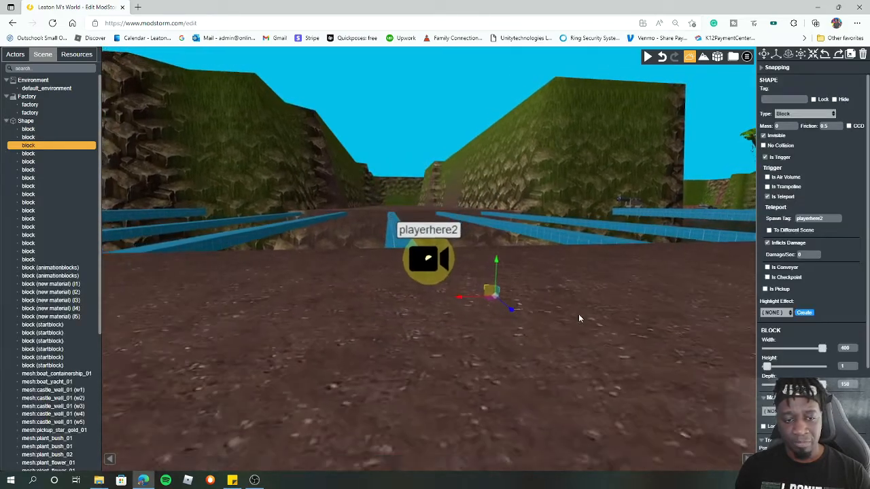
right_click_drag(488, 235, 664, 403)
left_click(572, 302)
scroll(693, 342, "down", 3)
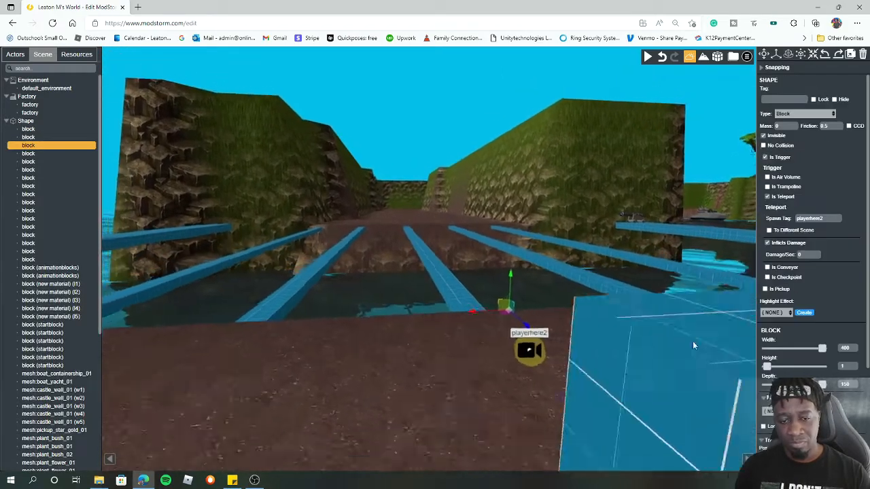
scroll(693, 342, "down", 2)
right_click_drag(516, 272, 454, 256)
right_click_drag(493, 217, 436, 148)
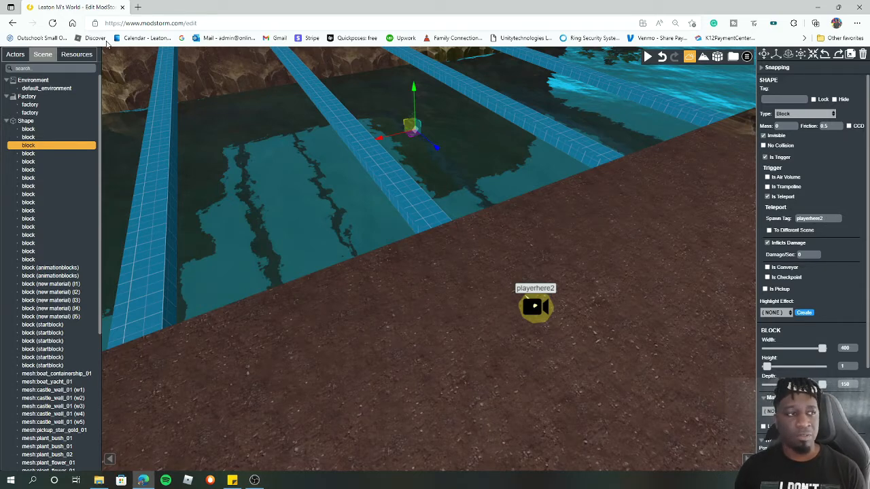
- Check the PlayerSpawner action's spawn tag, then play-test the level and return to the editor
left_click(76, 54)
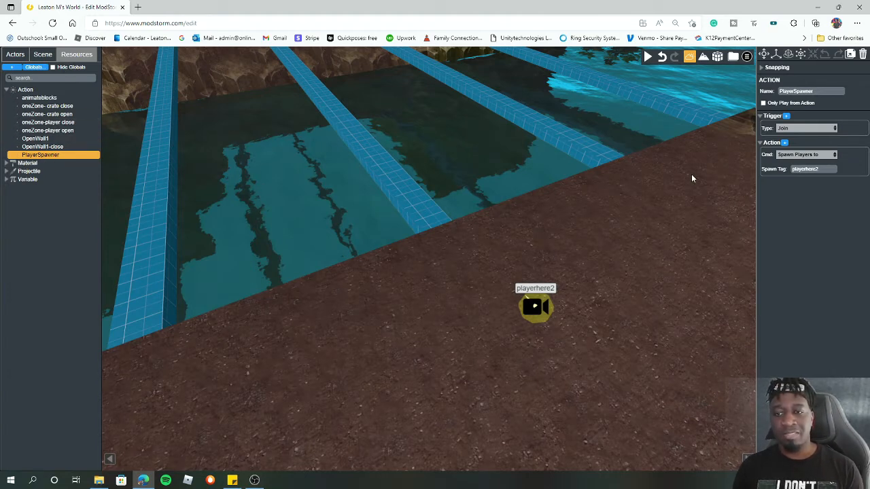
left_click(828, 170)
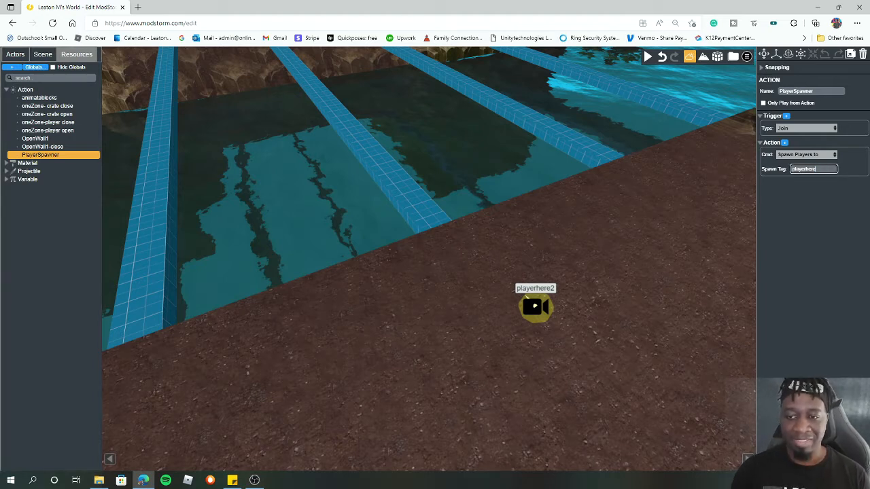
left_click(651, 57)
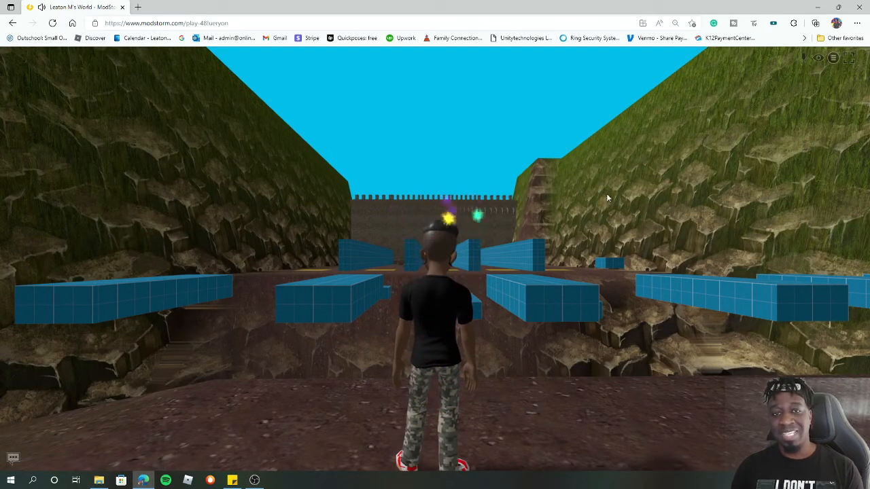
left_click(833, 58)
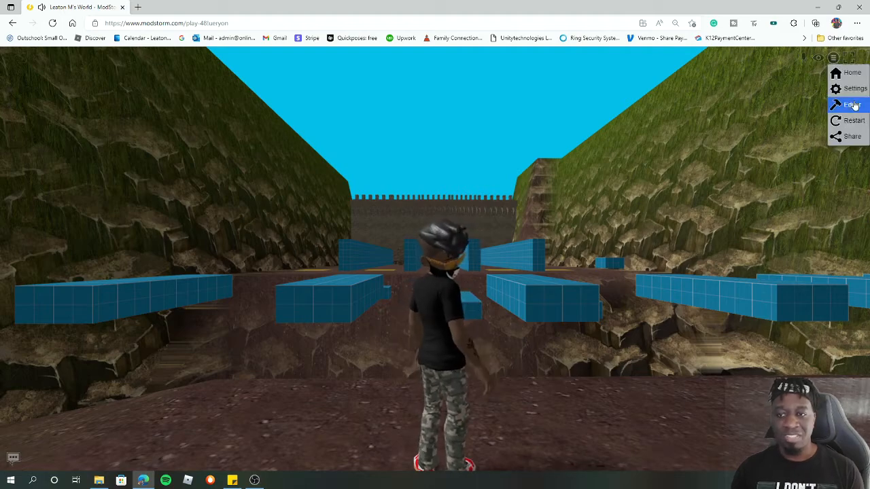
left_click(847, 110)
- Place a new spawn point on the brick path in front of the entrance gate and tag it start
left_click_drag(474, 211, 640, 191)
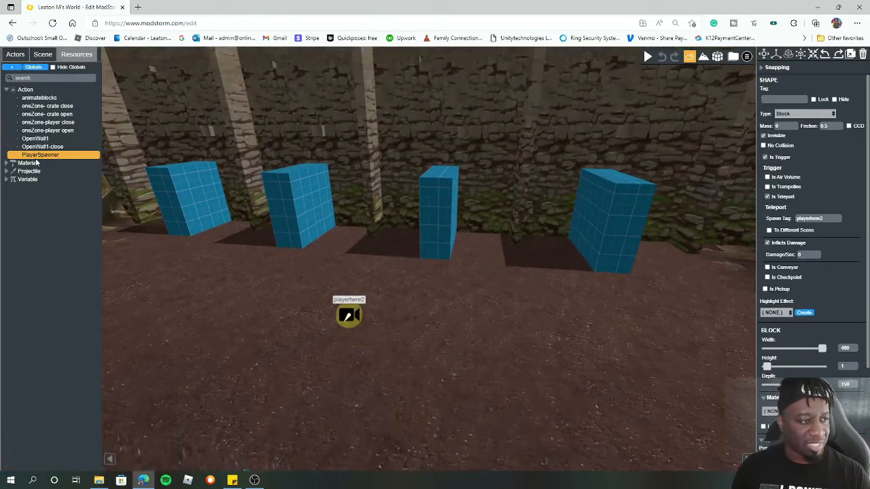
left_click_drag(434, 144, 673, 426)
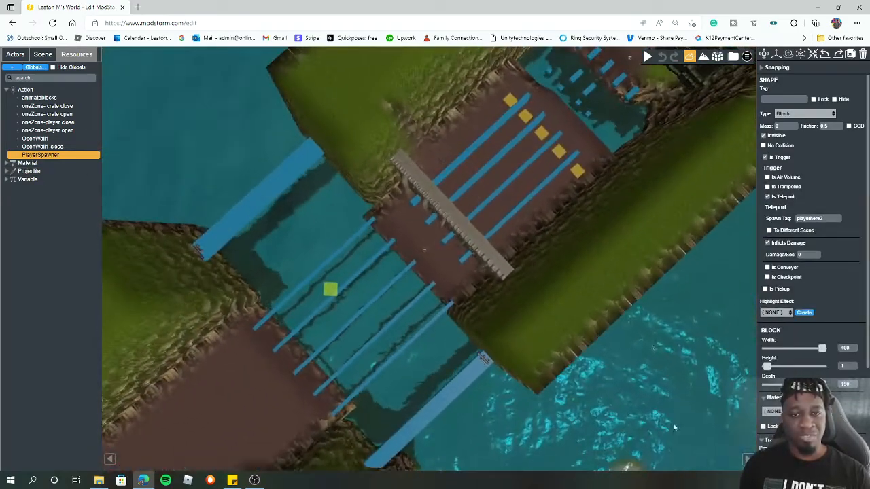
left_click_drag(648, 182, 653, 157)
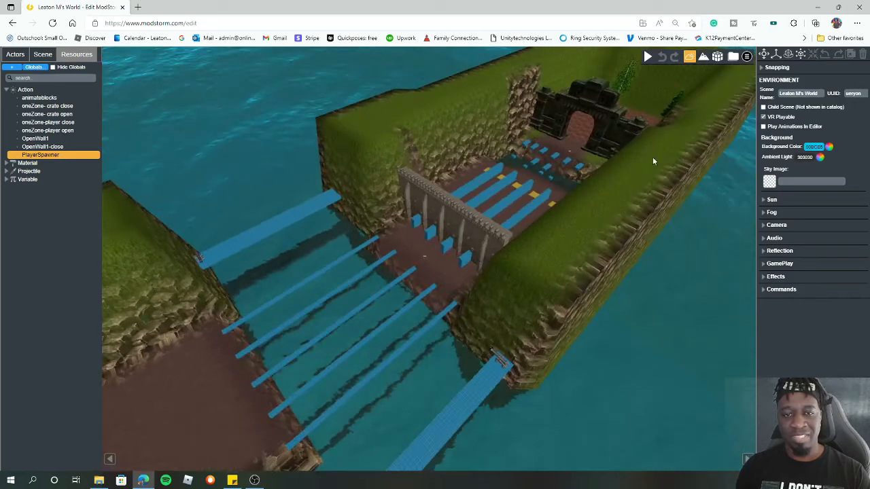
double_click(589, 130)
double_click(621, 201)
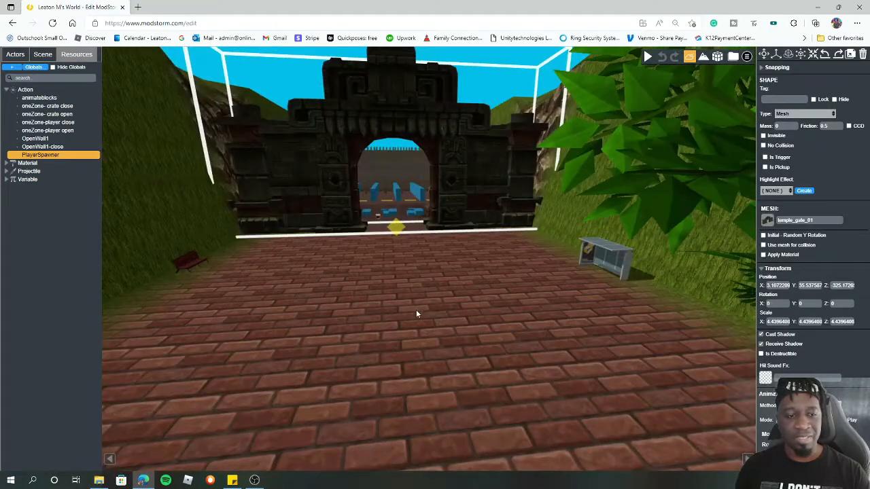
double_click(474, 262)
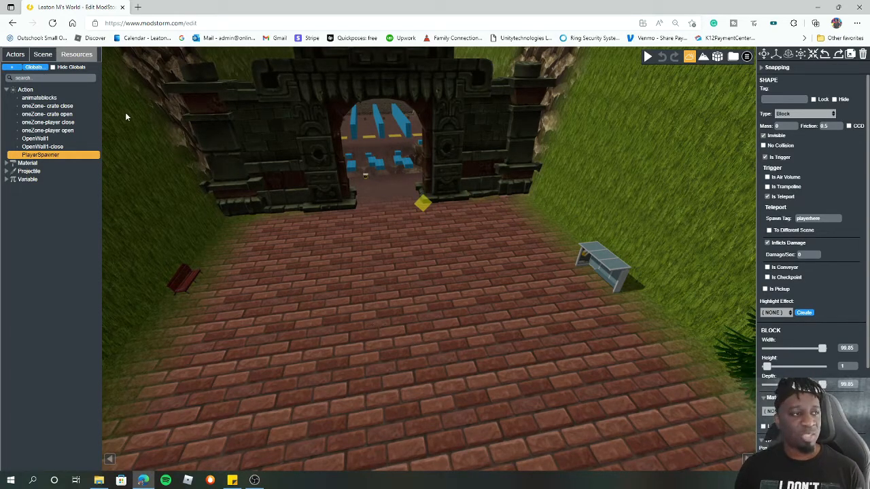
left_click(6, 92)
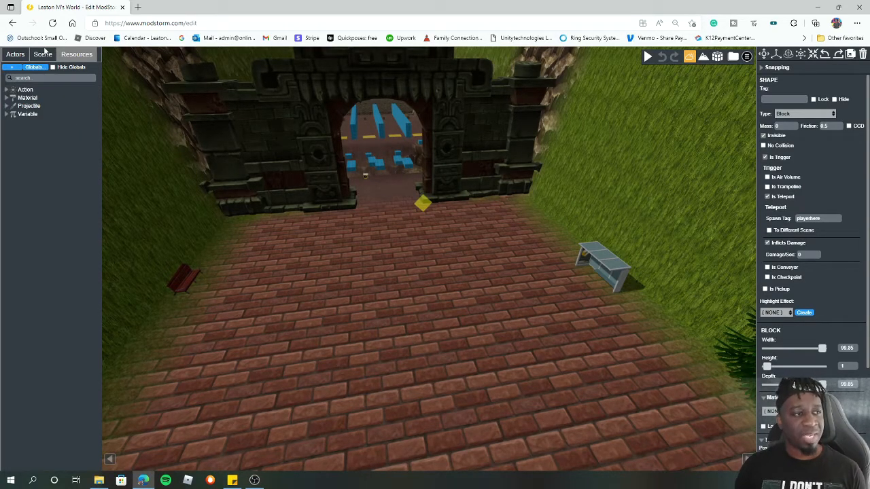
left_click(43, 54)
left_click(6, 120)
left_click(6, 96)
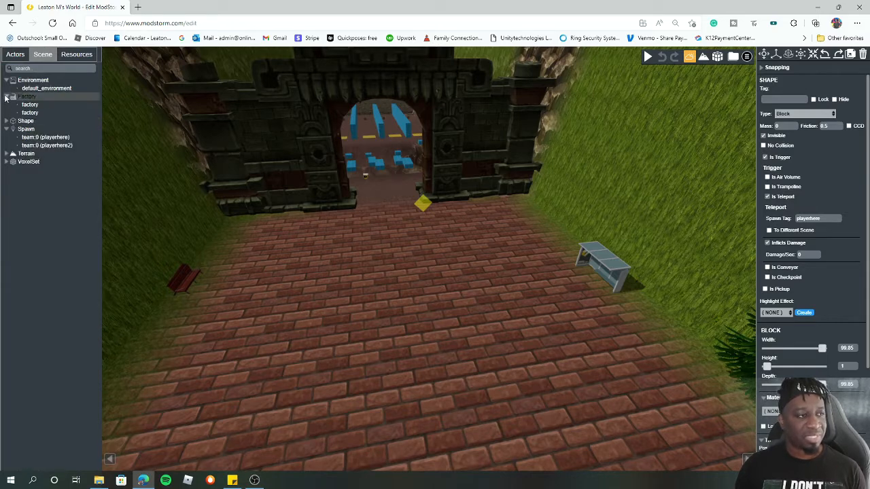
left_click(15, 54)
left_click(17, 88)
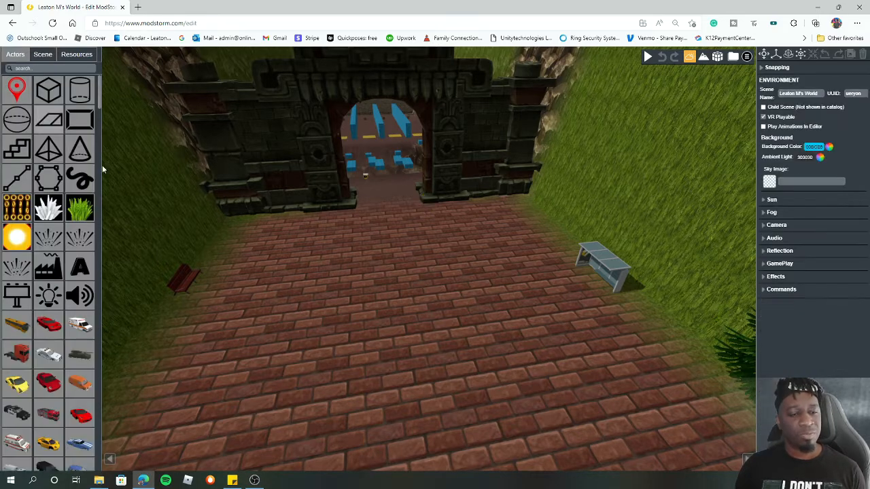
left_click(403, 356)
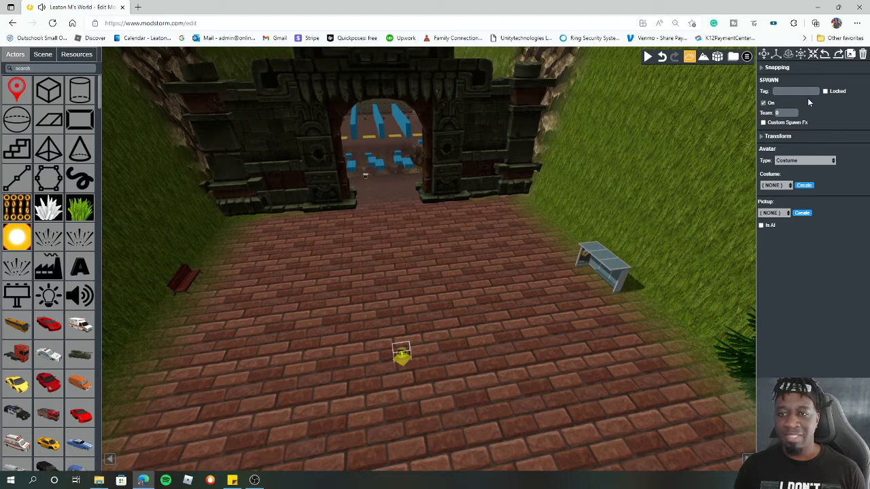
left_click(796, 91)
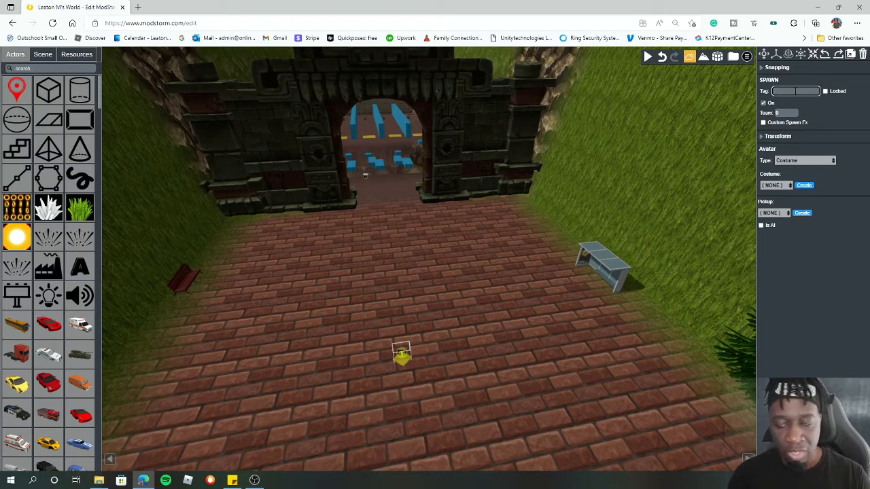
key("Return")
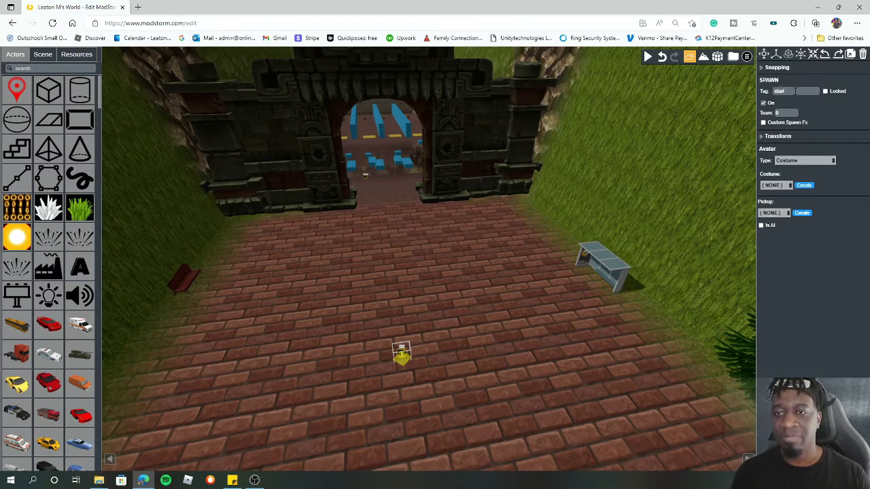
- Set the PlayerSpawner action's spawn tag to start
left_click(77, 56)
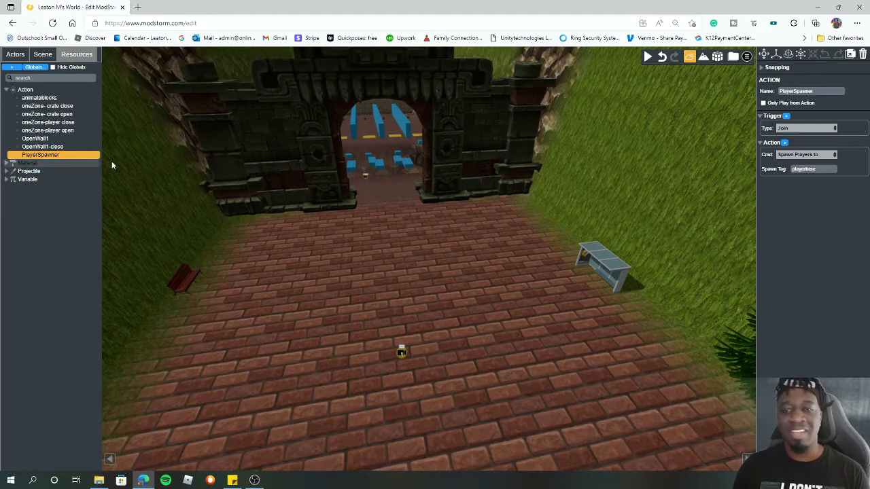
left_click(780, 170)
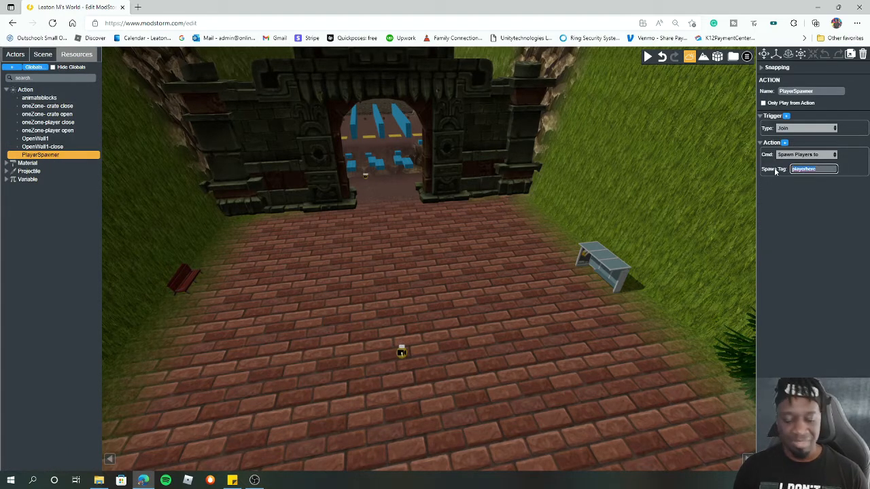
type("start")
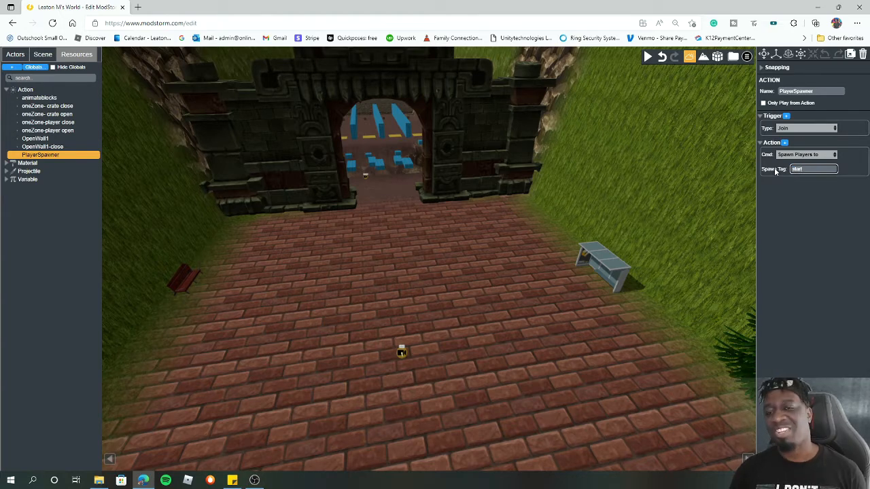
key("Return")
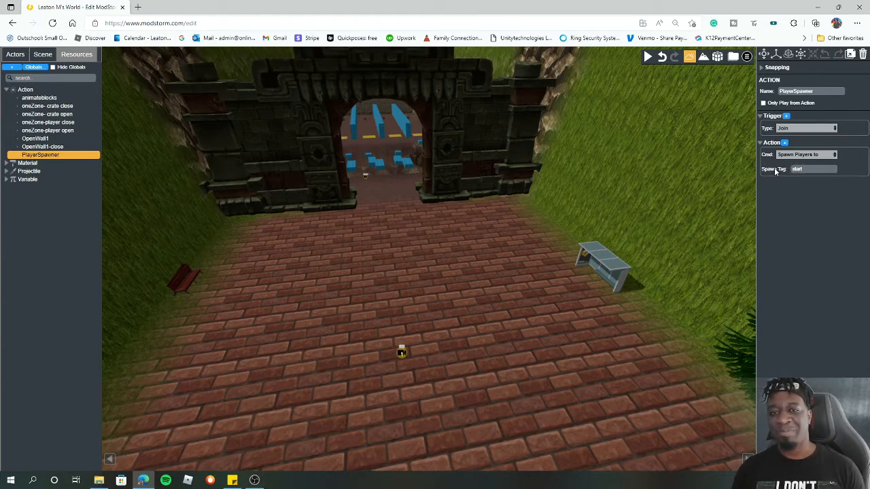
- Play-test the level, running from the start spawn through the gate and jumping across the pool platforms
left_click(652, 59)
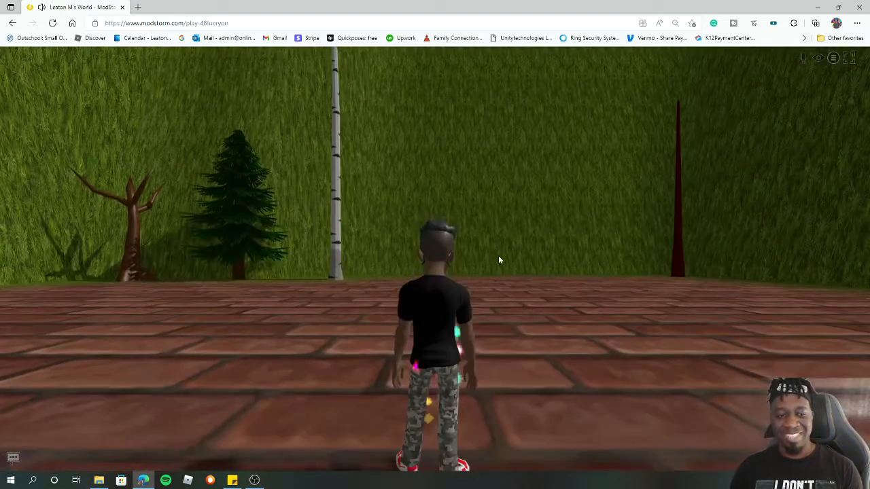
left_click(499, 256)
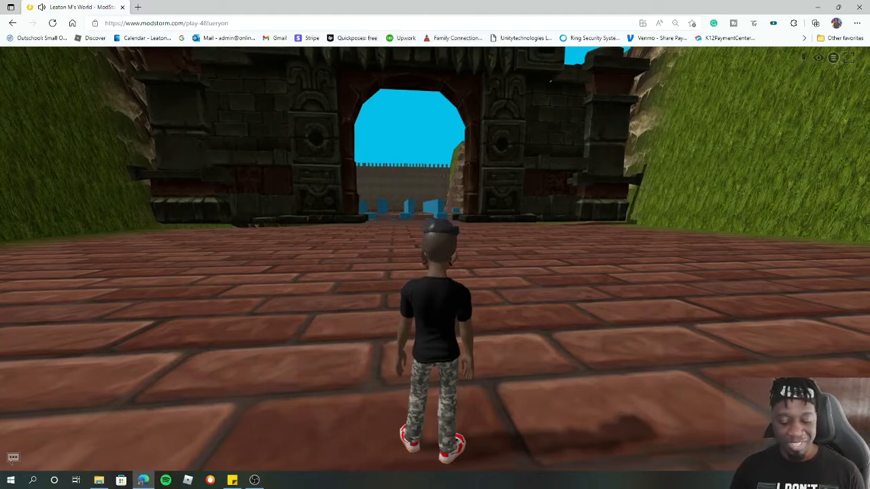
key("w")
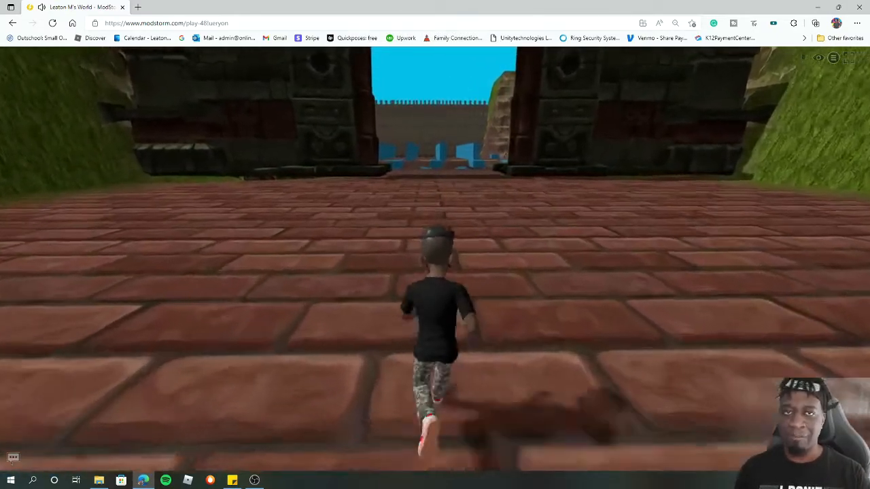
key("w")
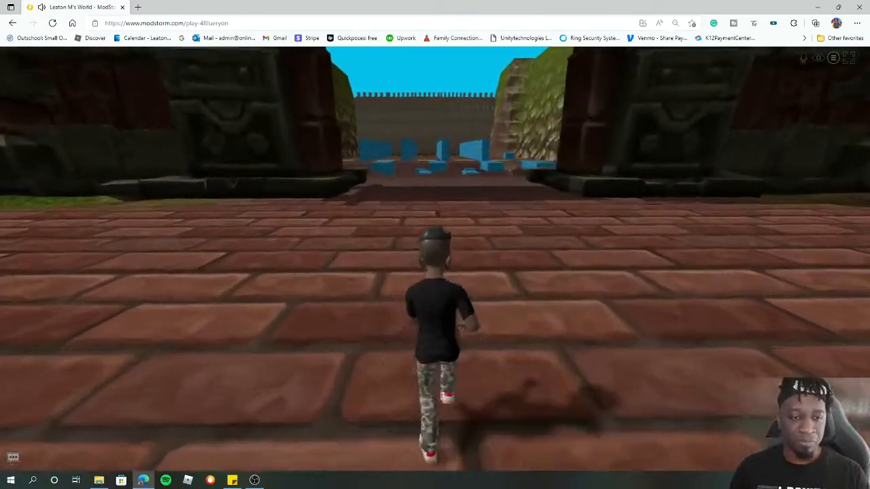
key("w")
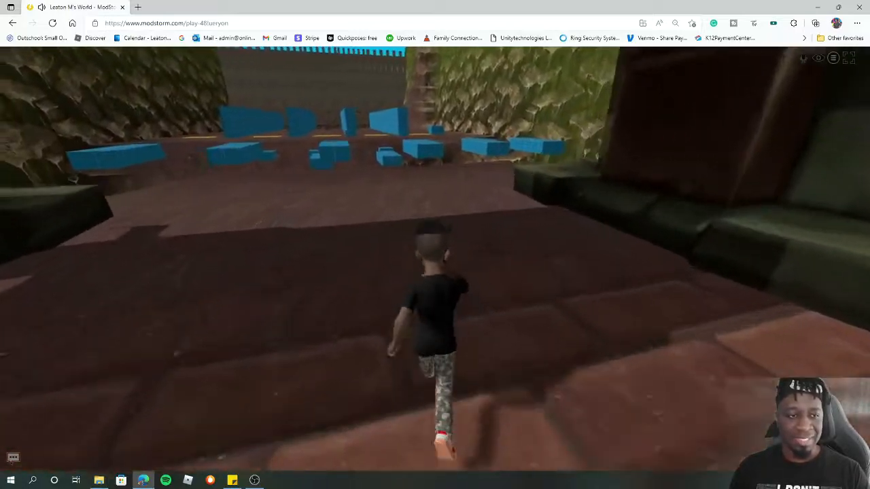
key("w")
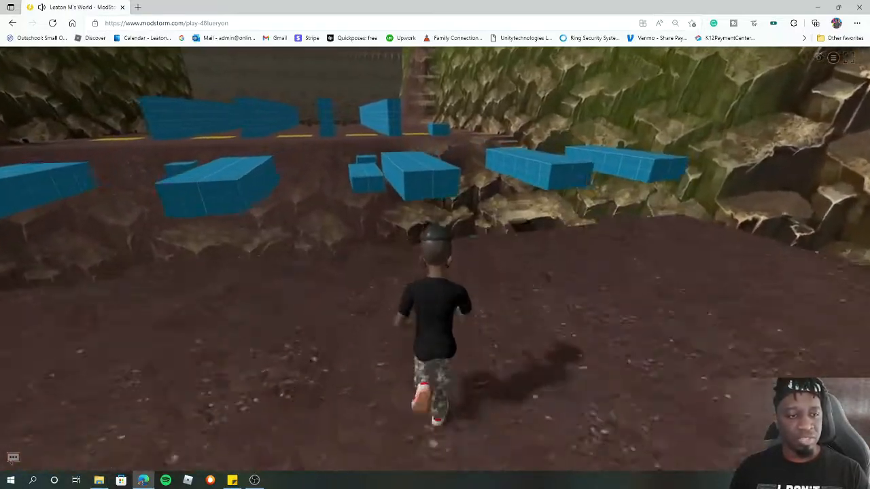
key("w")
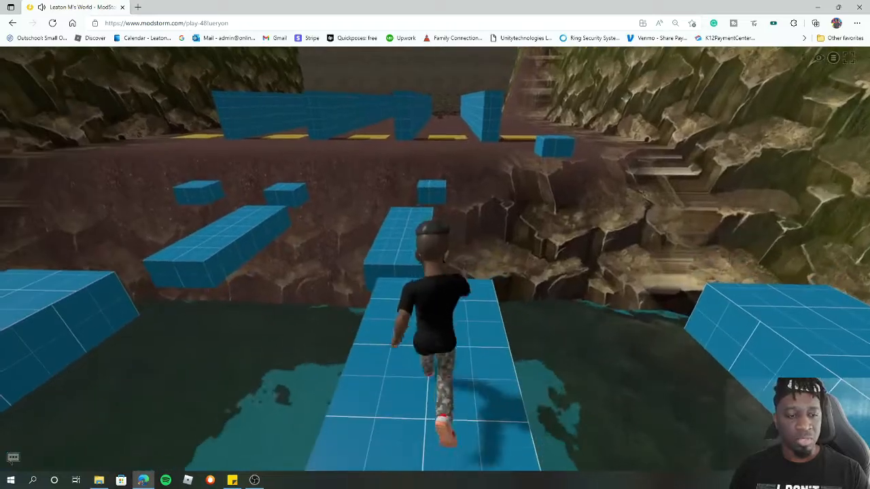
key("w")
key("space")
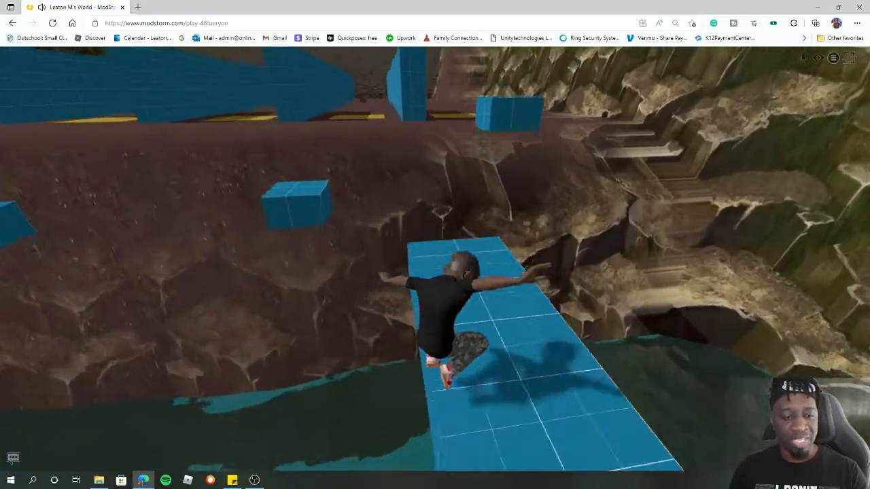
key("w")
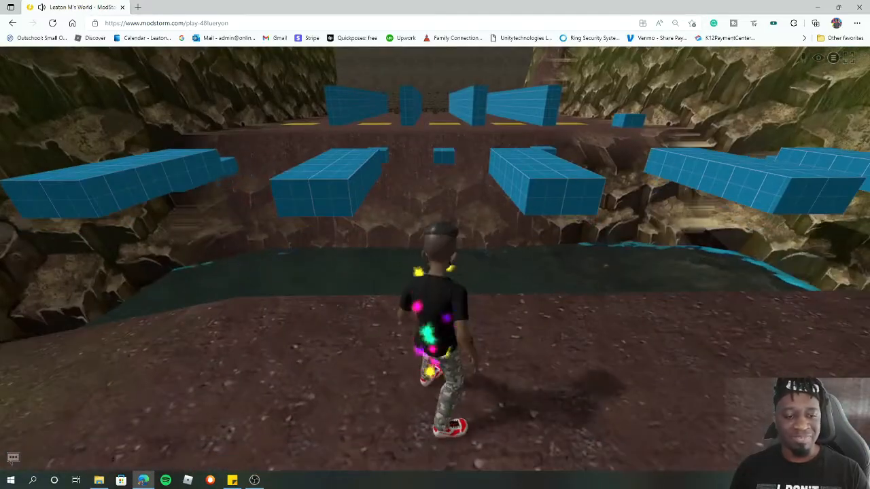